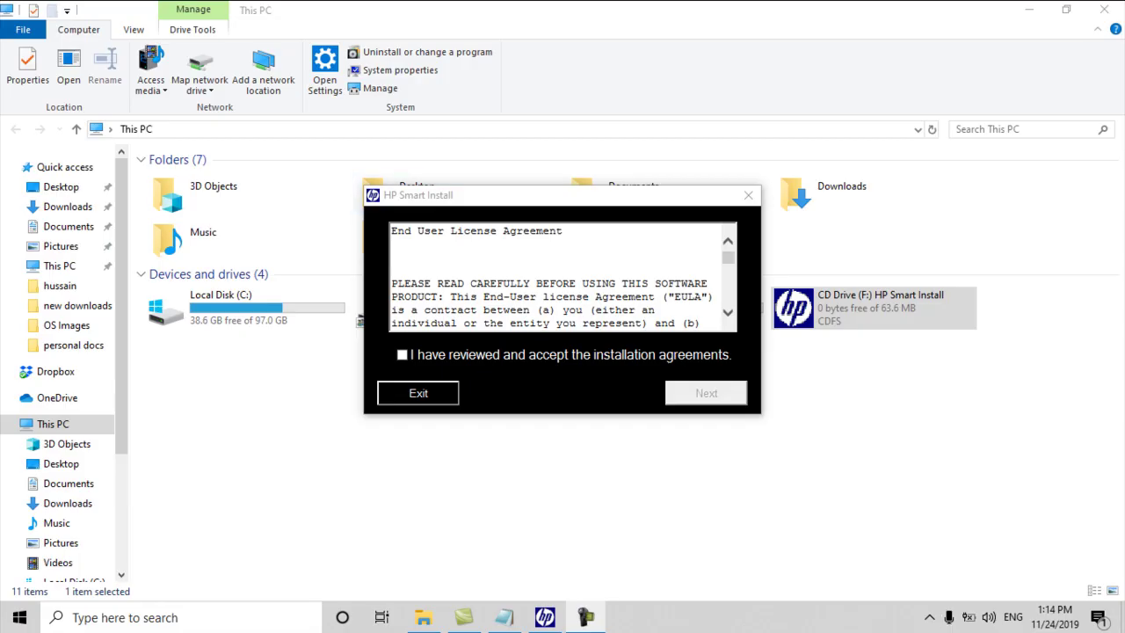
Step: Accept the HP Smart Install license agreement, try to start the installation, and dismiss the User Account Control block
left_click(322, 349)
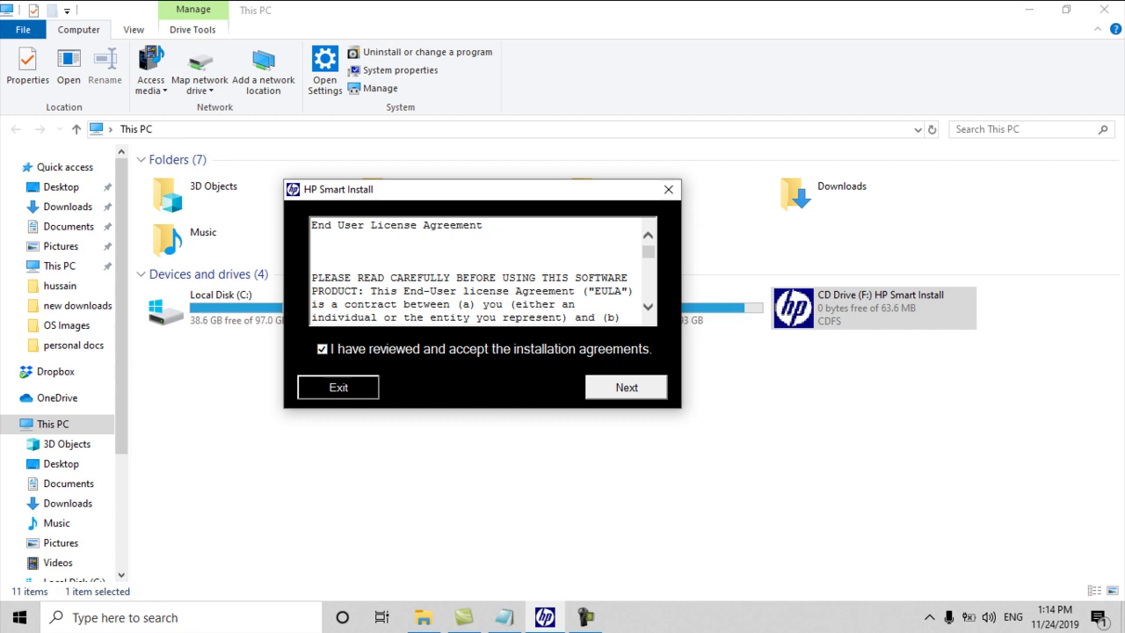
key("Return")
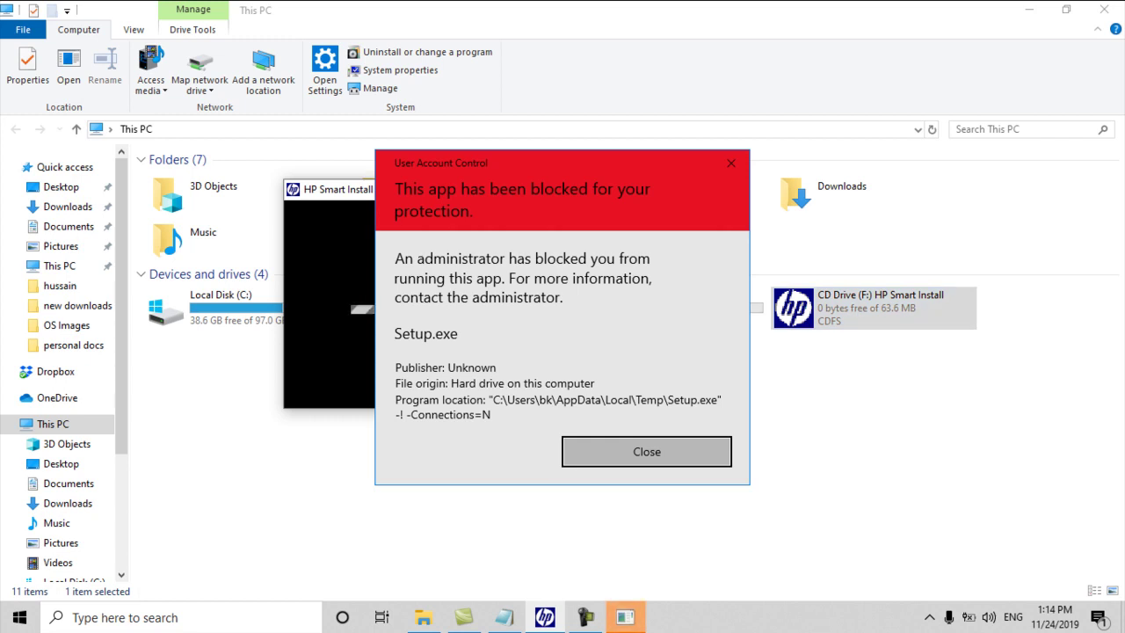
left_click_drag(562, 164, 425, 176)
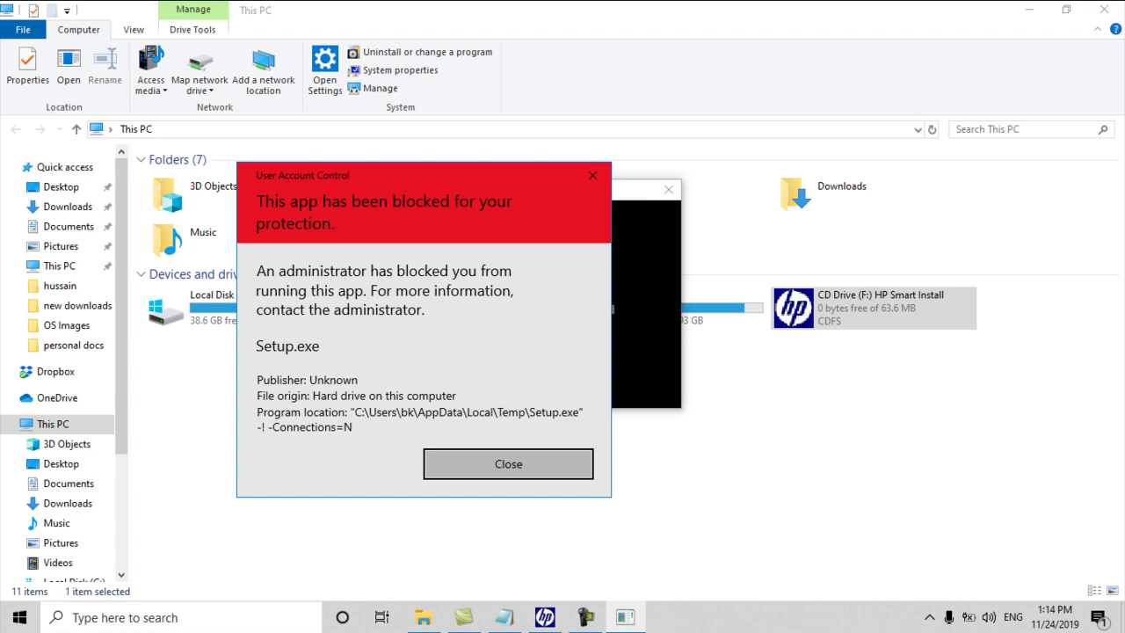
left_click_drag(422, 176, 478, 204)
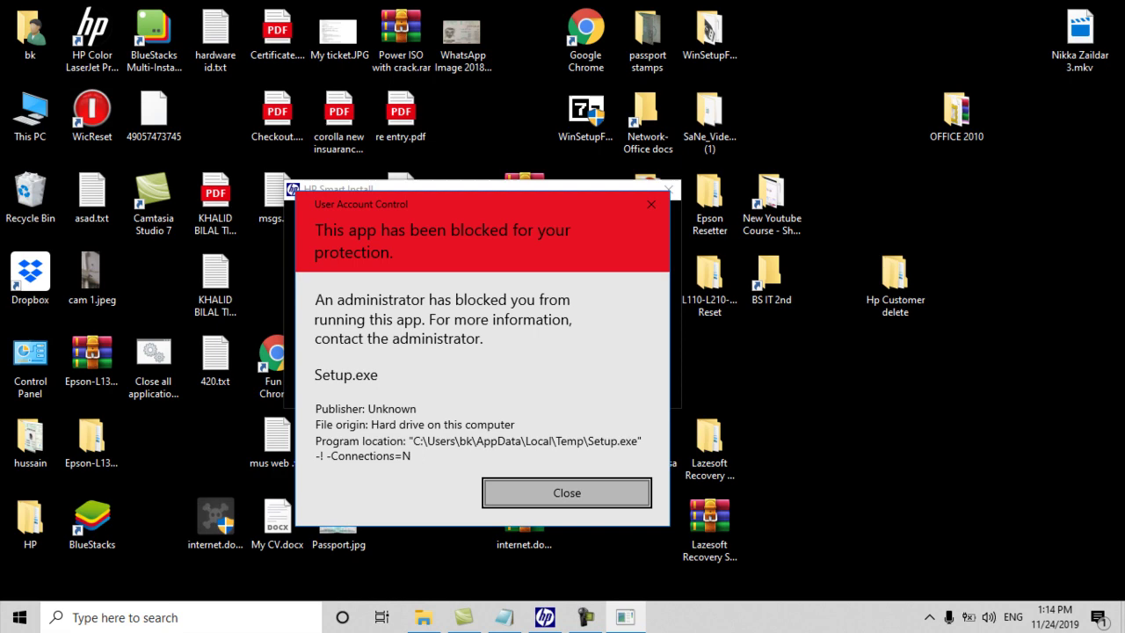
left_click(567, 493)
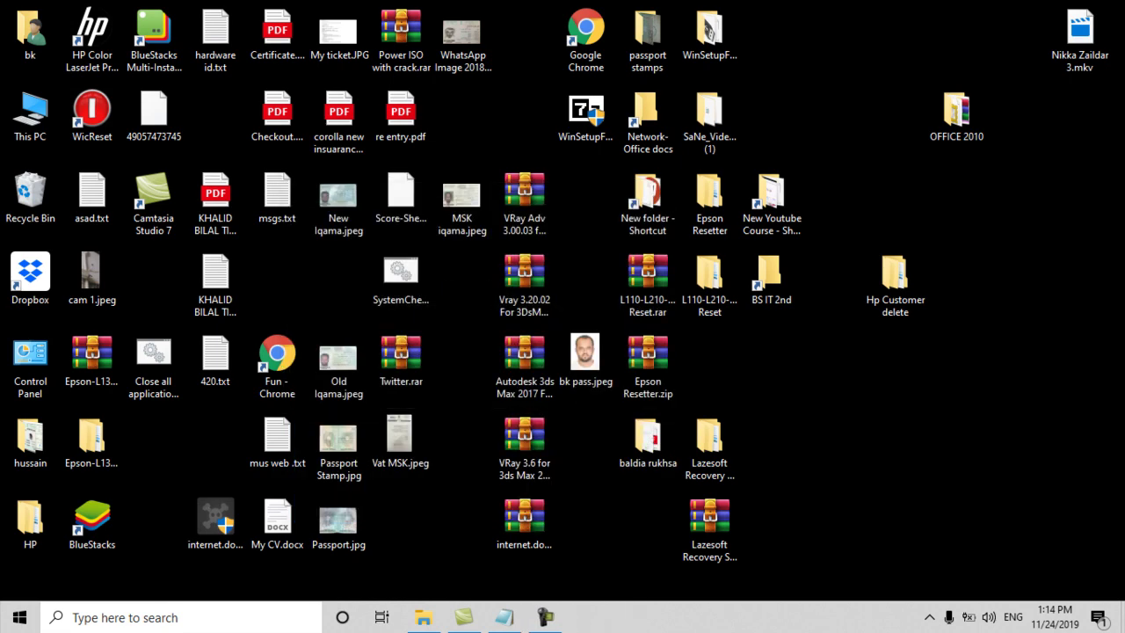
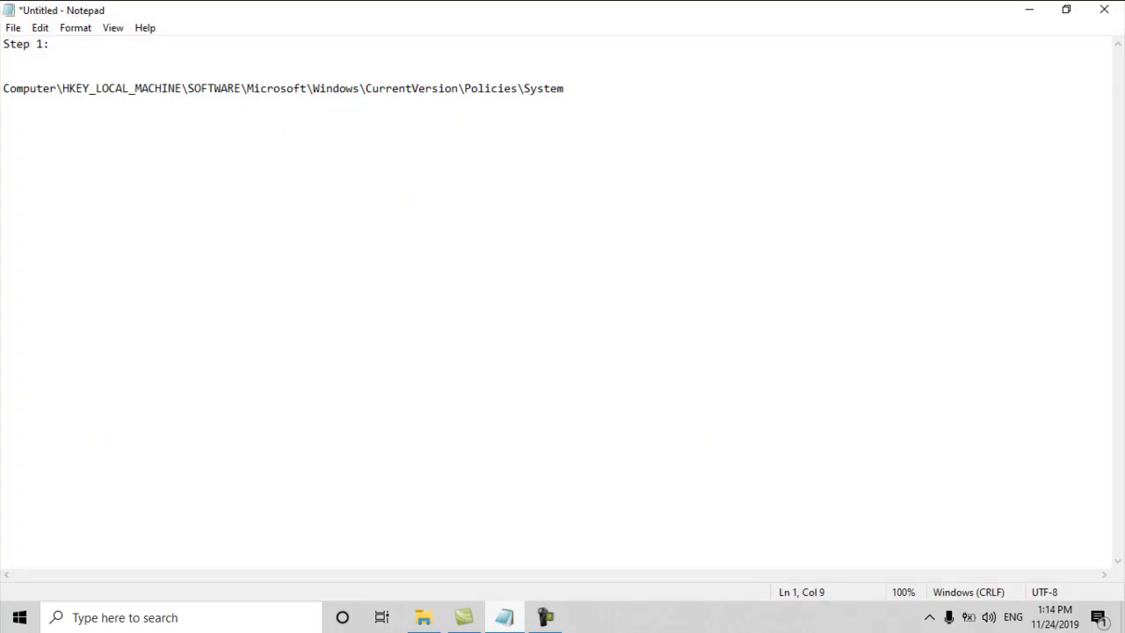
key("super+r")
type("re")
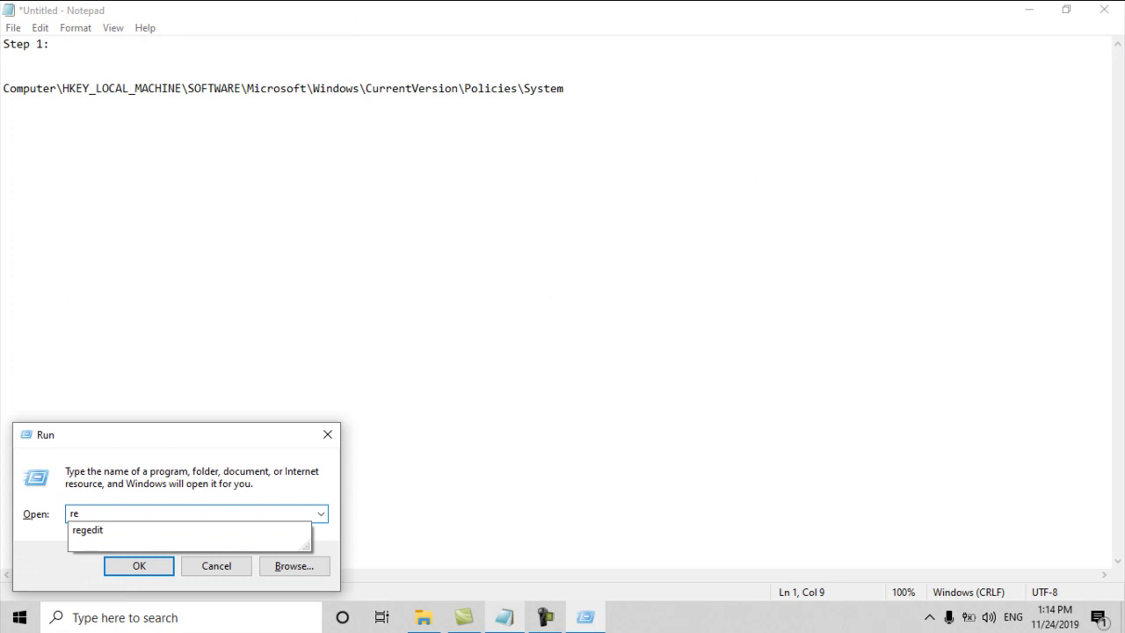
key("Down")
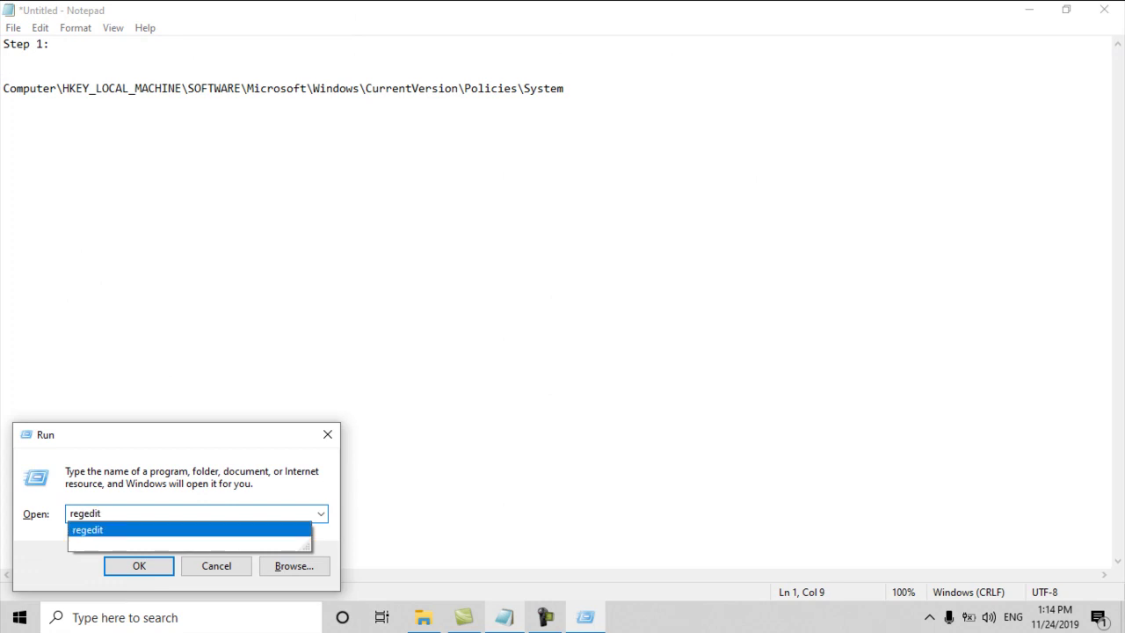
key("Return")
key("super")
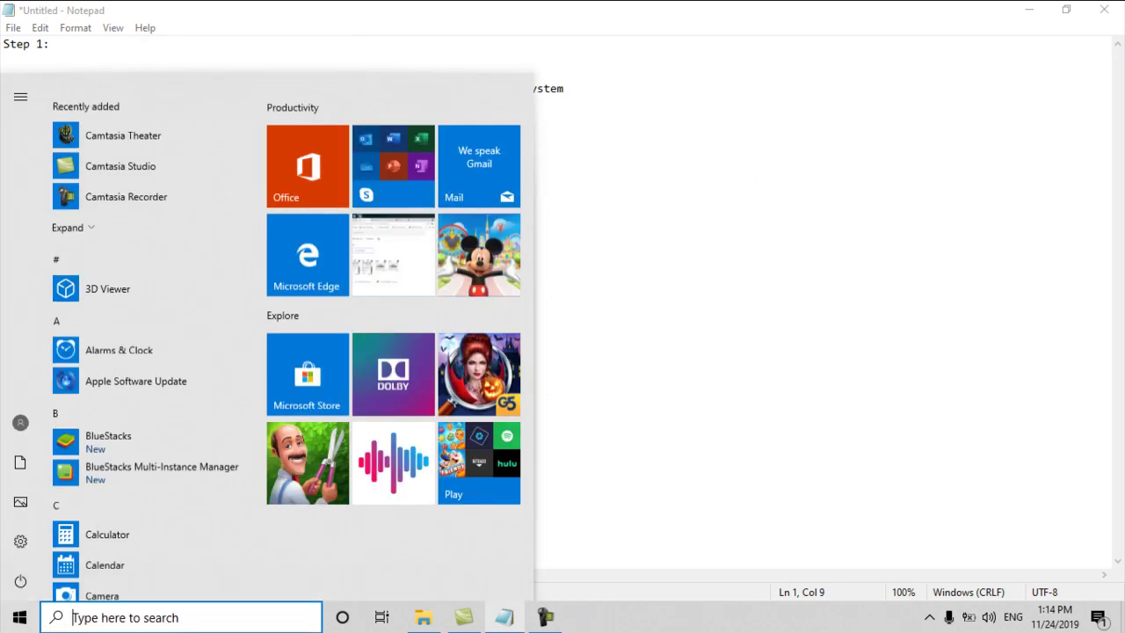
type("regedit")
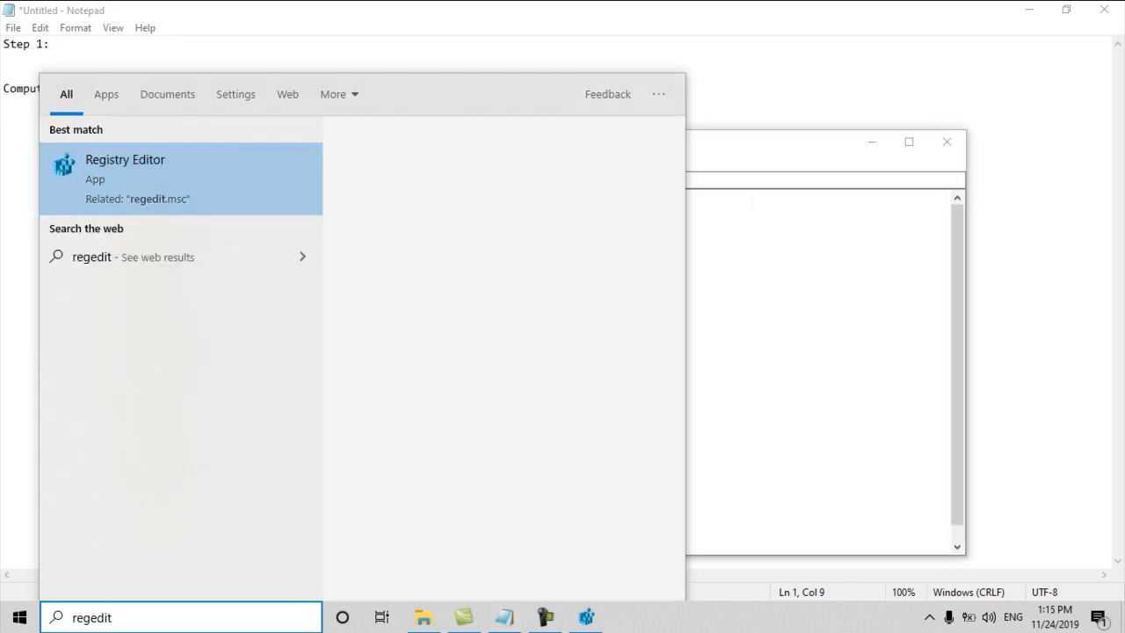
left_click(947, 141)
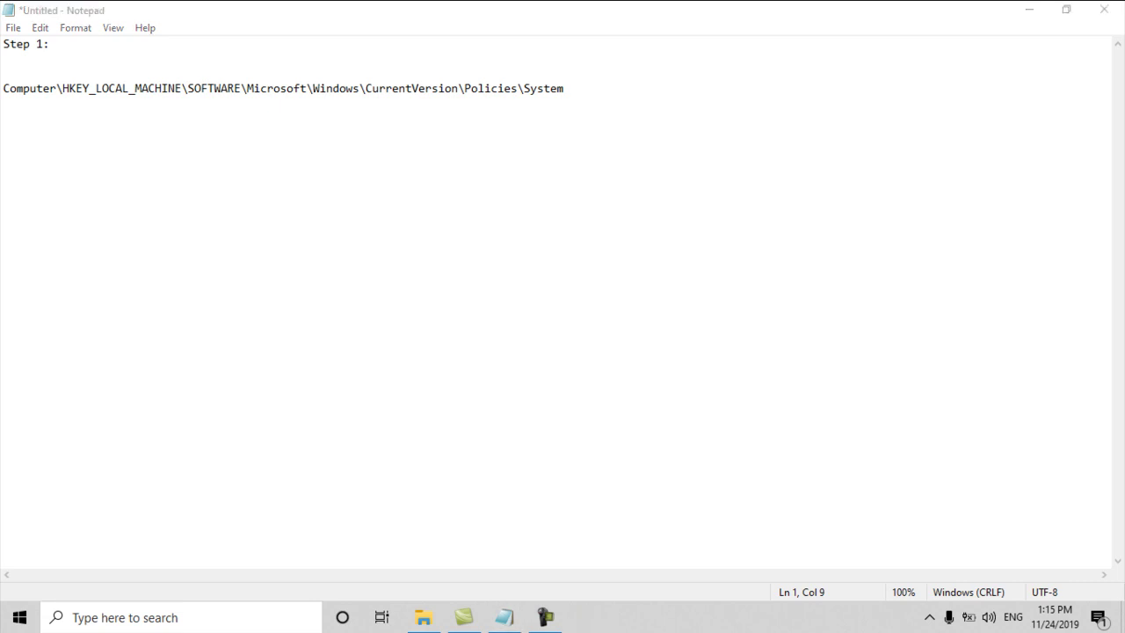
Step: Search Windows for regedit and run Registry Editor as administrator
key("super")
type("reg")
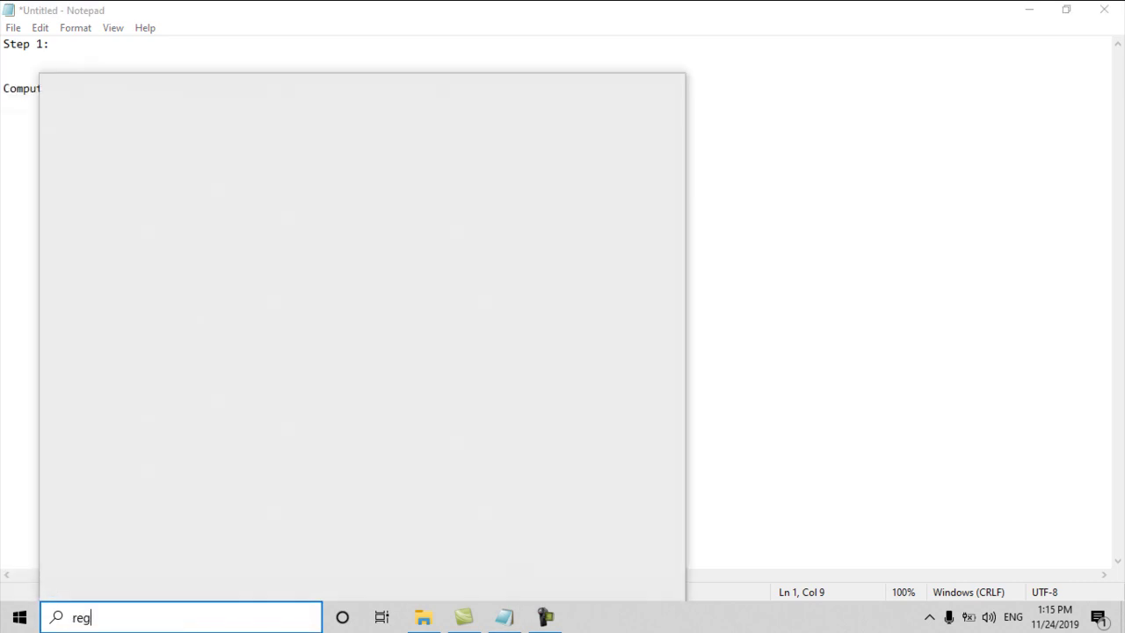
type("edit")
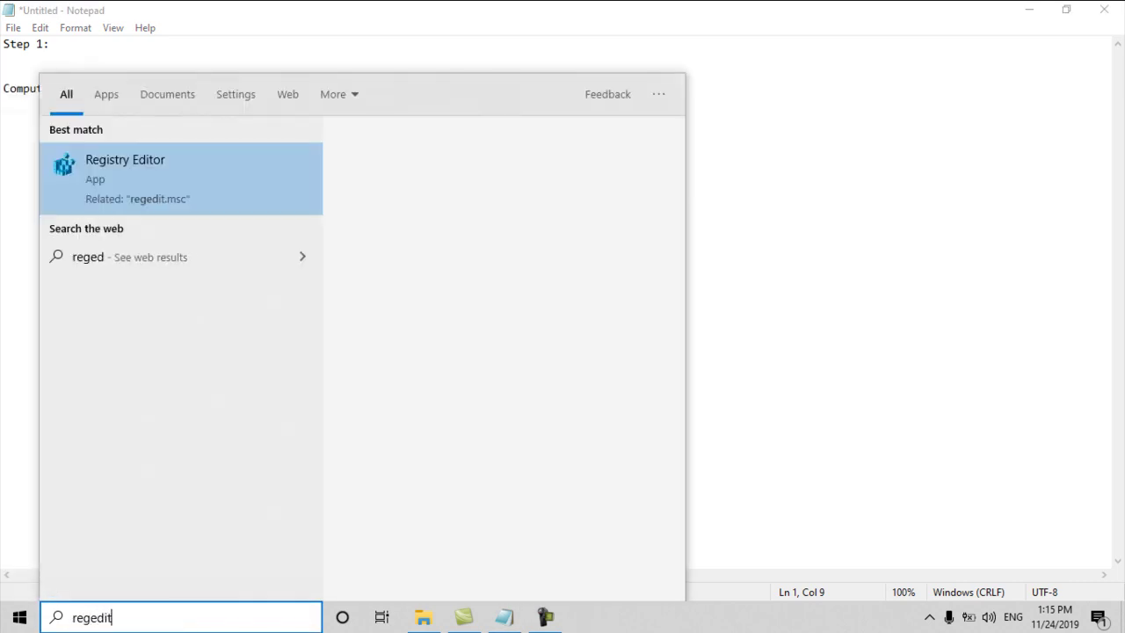
right_click(163, 165)
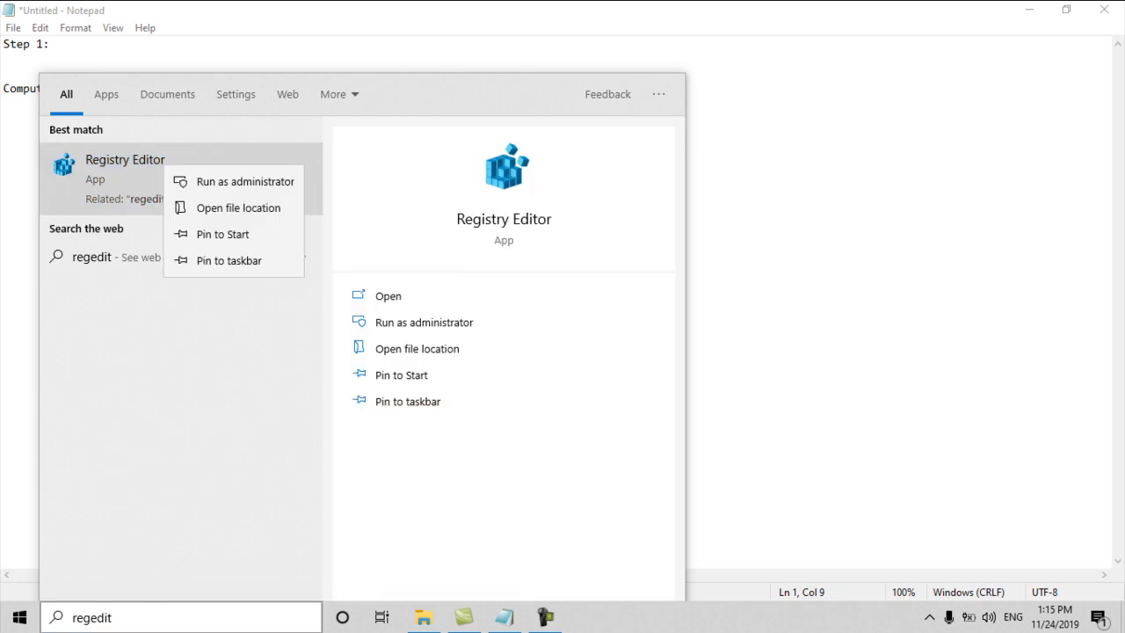
left_click(235, 181)
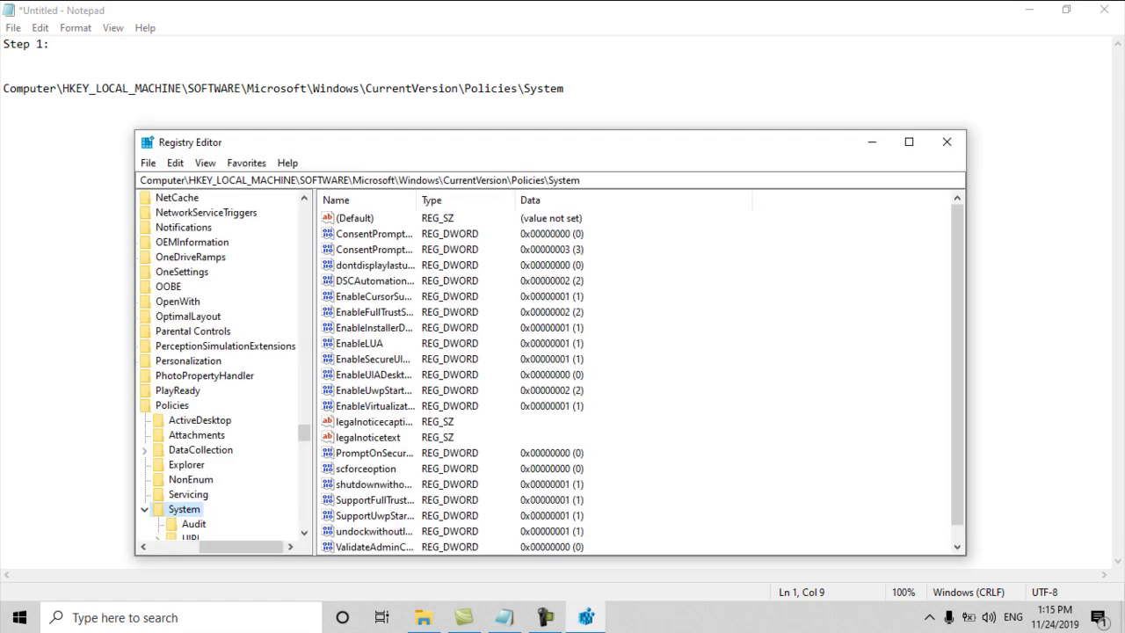
Step: Collapse the registry tree from the Policies\System key all the way up to the Computer root
key("Left")
key("Left")
key("Left")
key("Left")
key("Left")
key("Left")
key("Left")
key("Left")
key("Left")
key("Left")
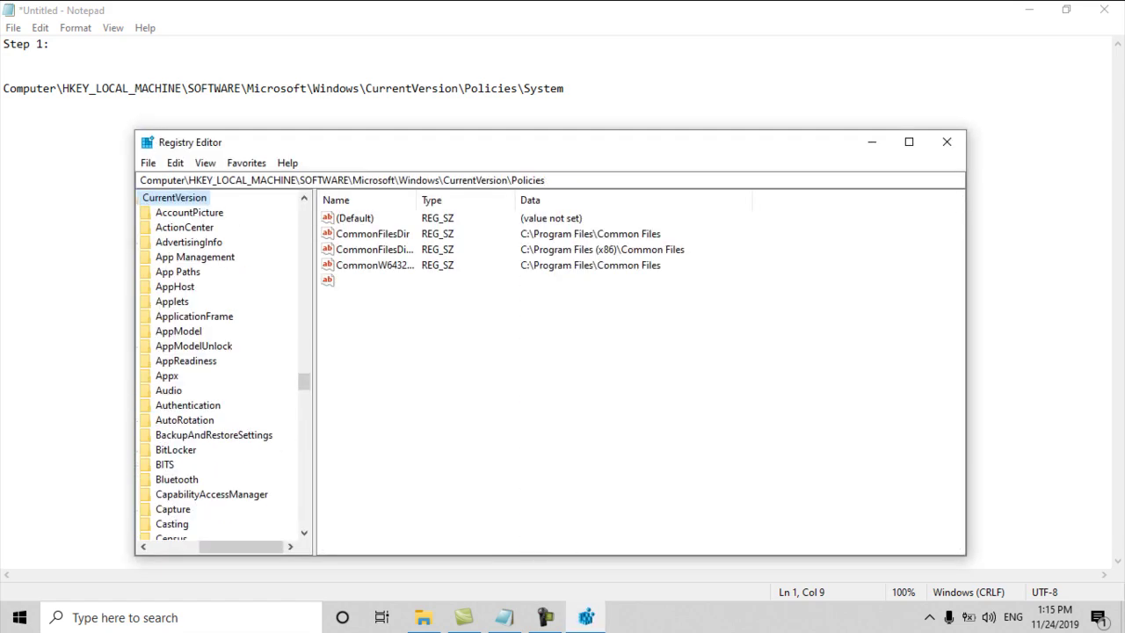
key("Left")
key("Left")
key("Left")
key("Left")
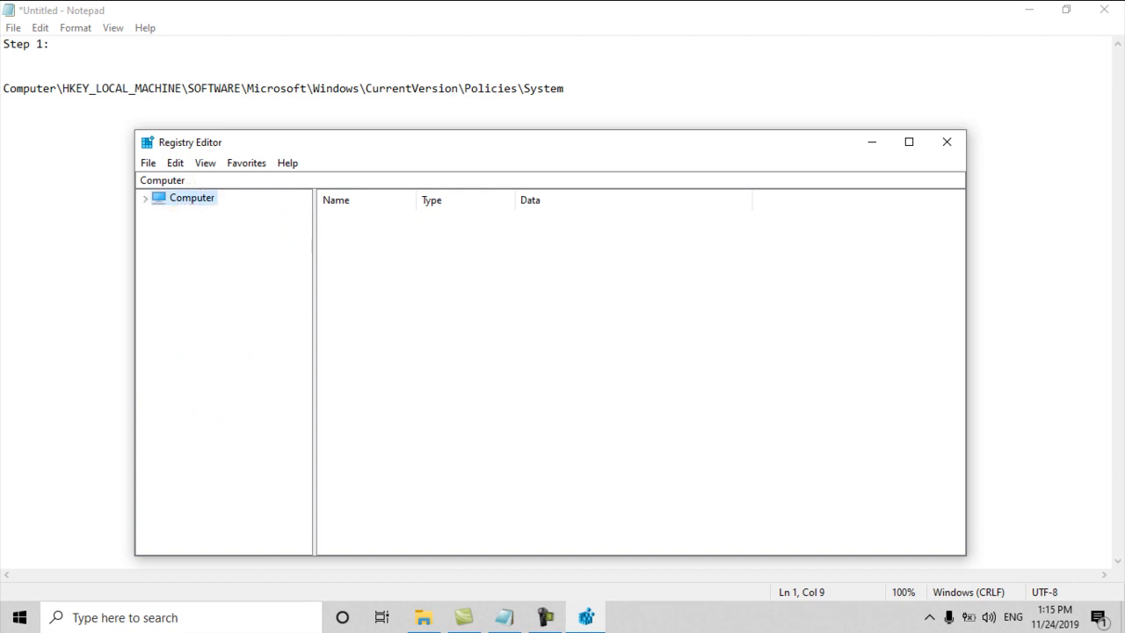
Step: Expand the Computer root and the HKEY_LOCAL_MACHINE hive in the registry tree
key("Right")
key("Down")
key("Down")
key("Down")
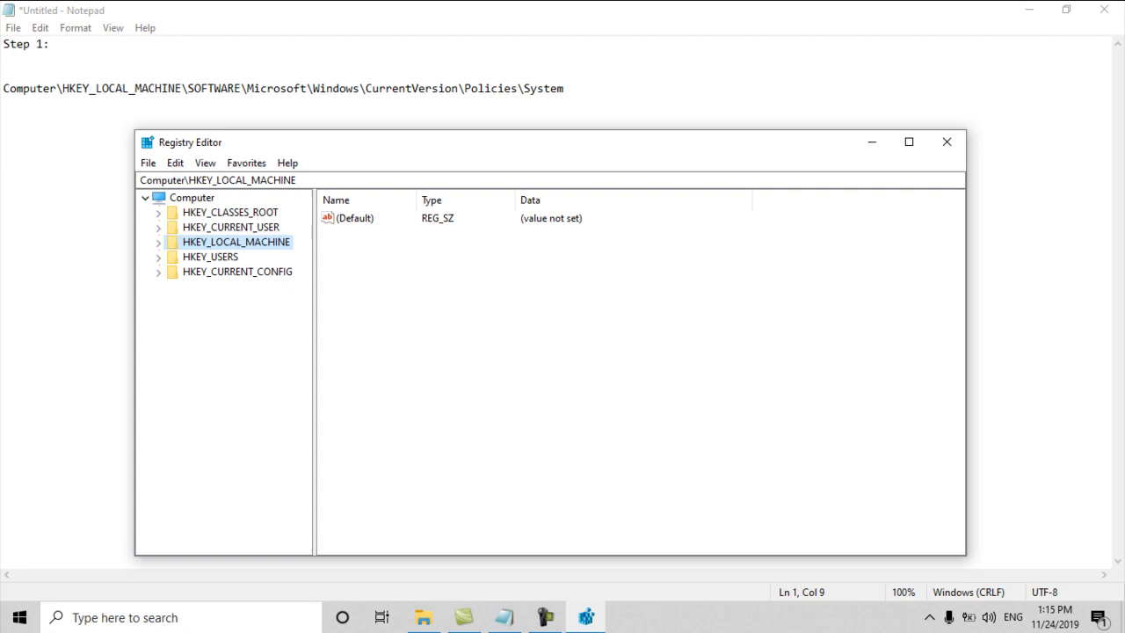
key("Right")
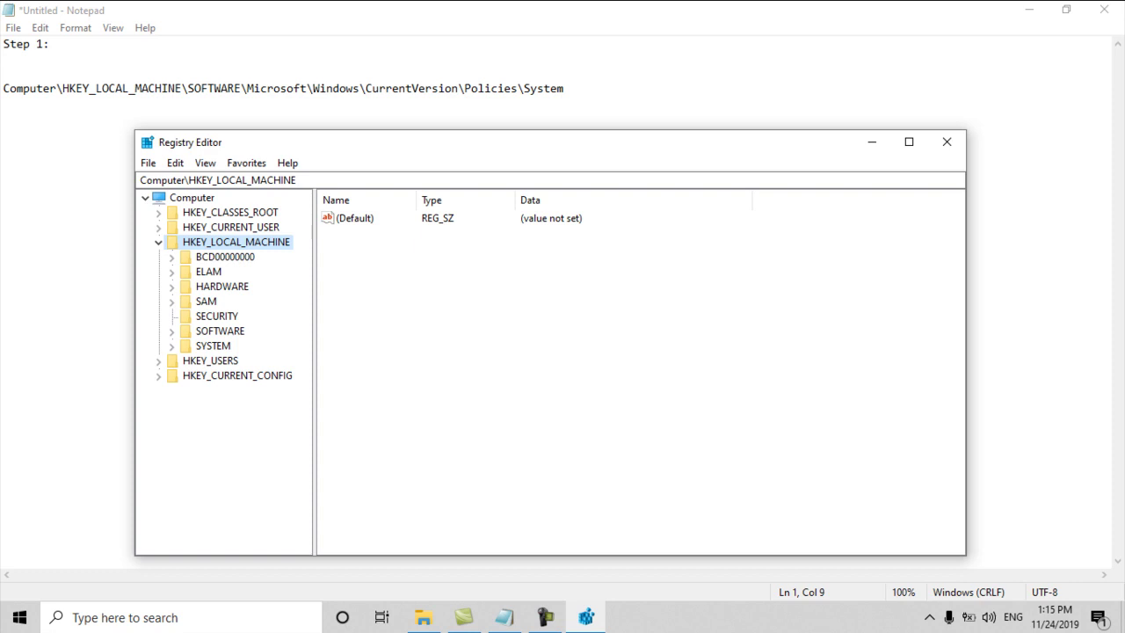
Step: Select and expand the SOFTWARE key under HKEY_LOCAL_MACHINE
key("Down")
key("Down")
key("Down")
key("Down")
key("Down")
key("Down")
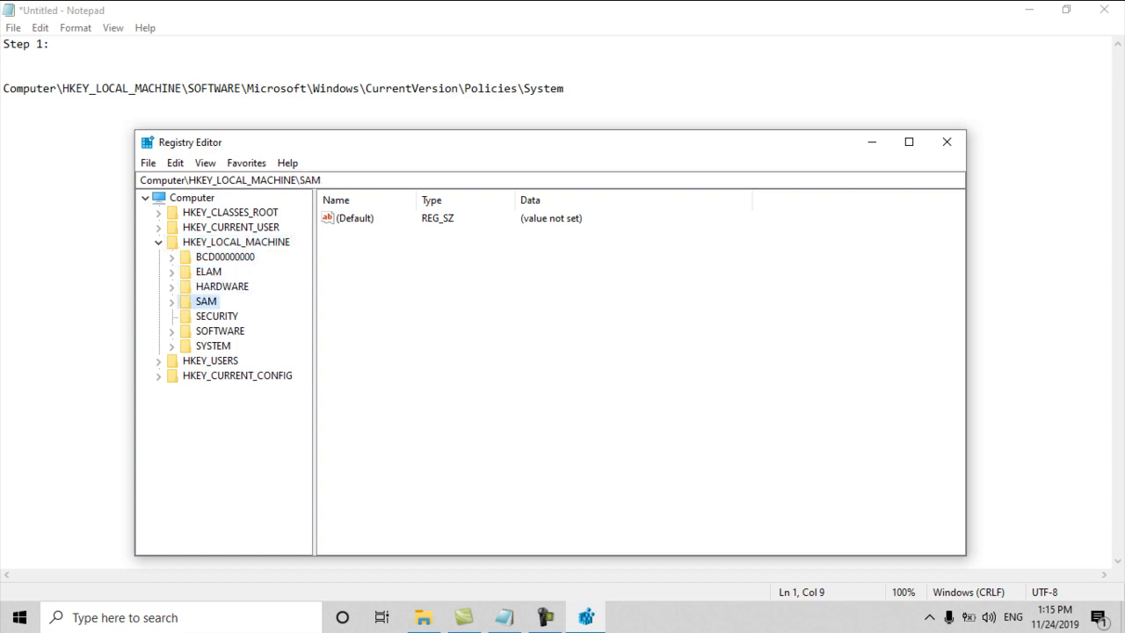
key("Right")
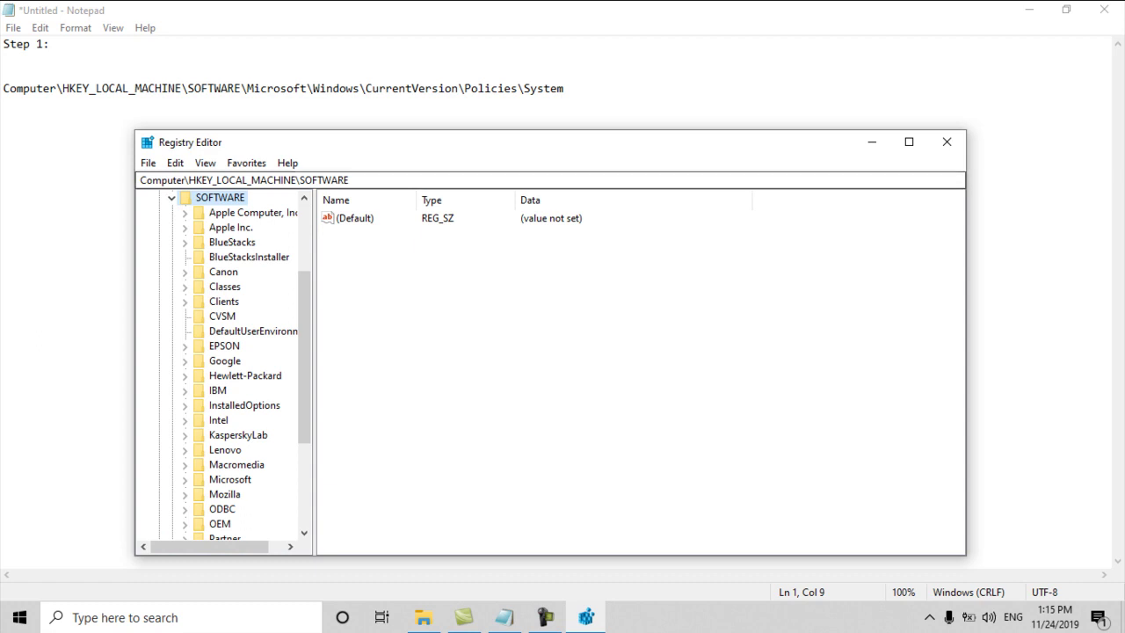
Step: Consult the registry path noted in Notepad, and expand the Microsoft key under SOFTWARE in Registry Editor
left_click_drag(156, 88, 3, 89)
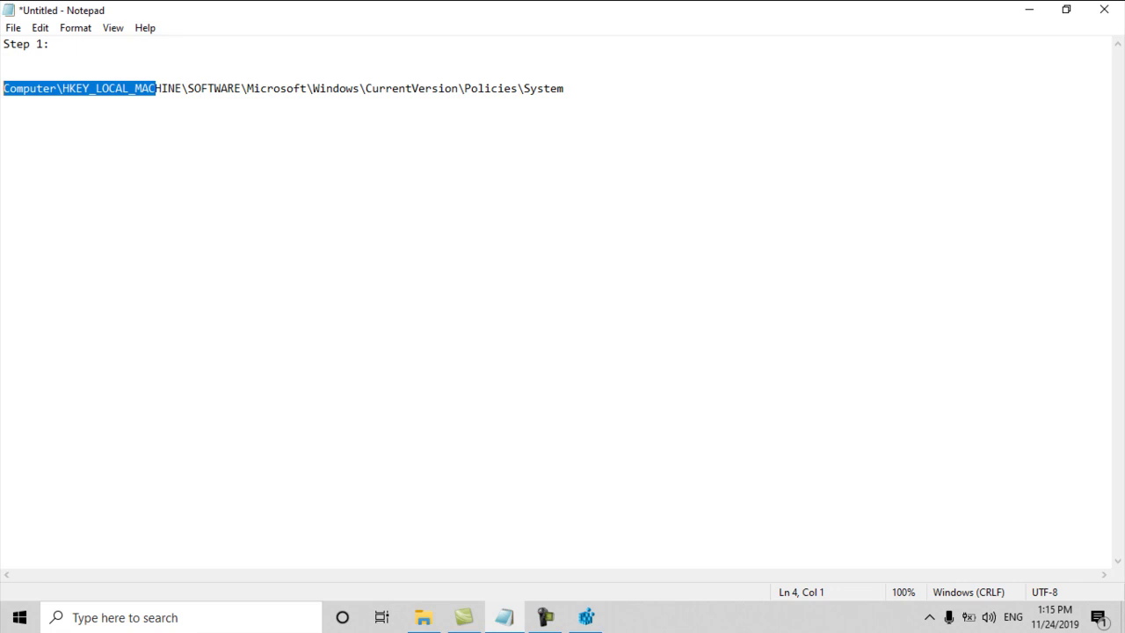
left_click(136, 88)
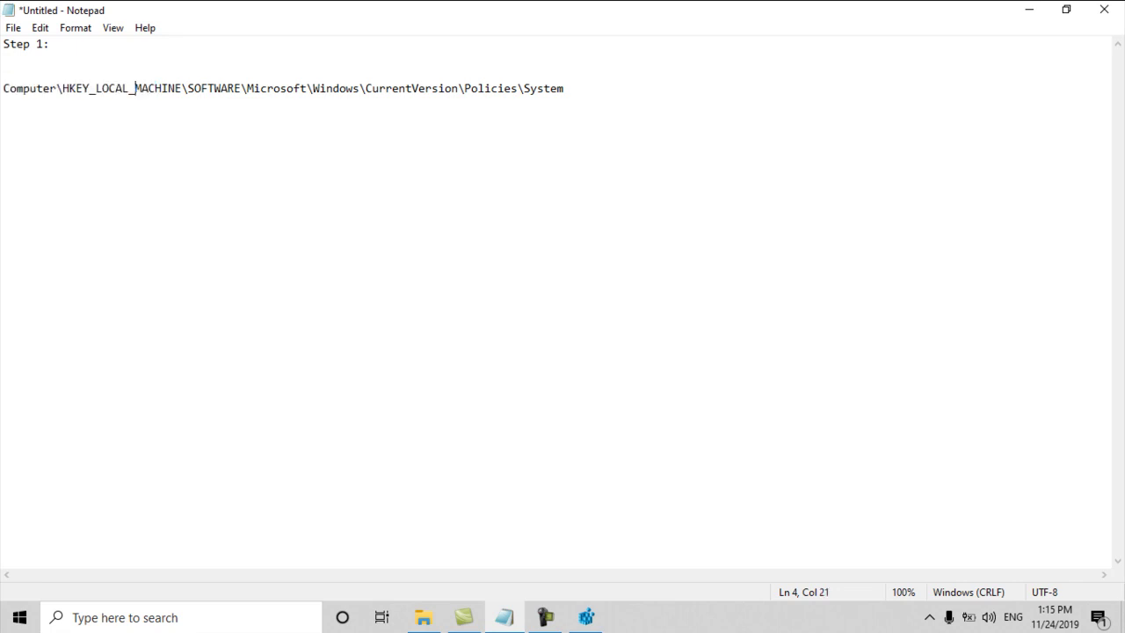
left_click(586, 616)
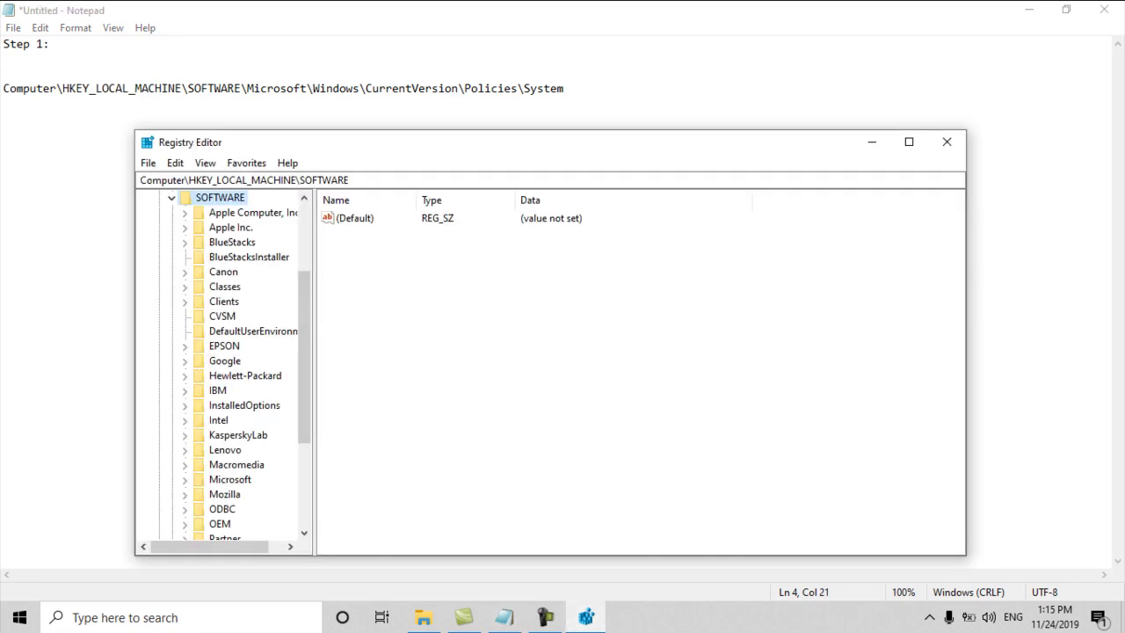
double_click(230, 479)
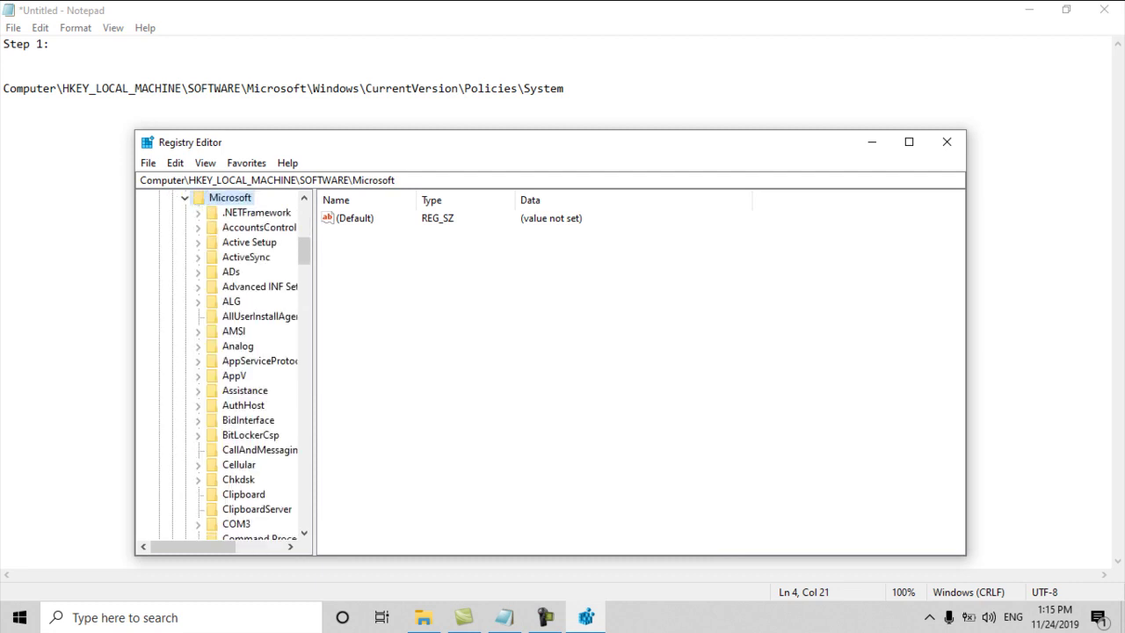
Step: Go through the subkeys of Microsoft to the Windows key and expand it
key("Down")
key("Down")
key("Down")
key("Down")
key("Down")
key("Down")
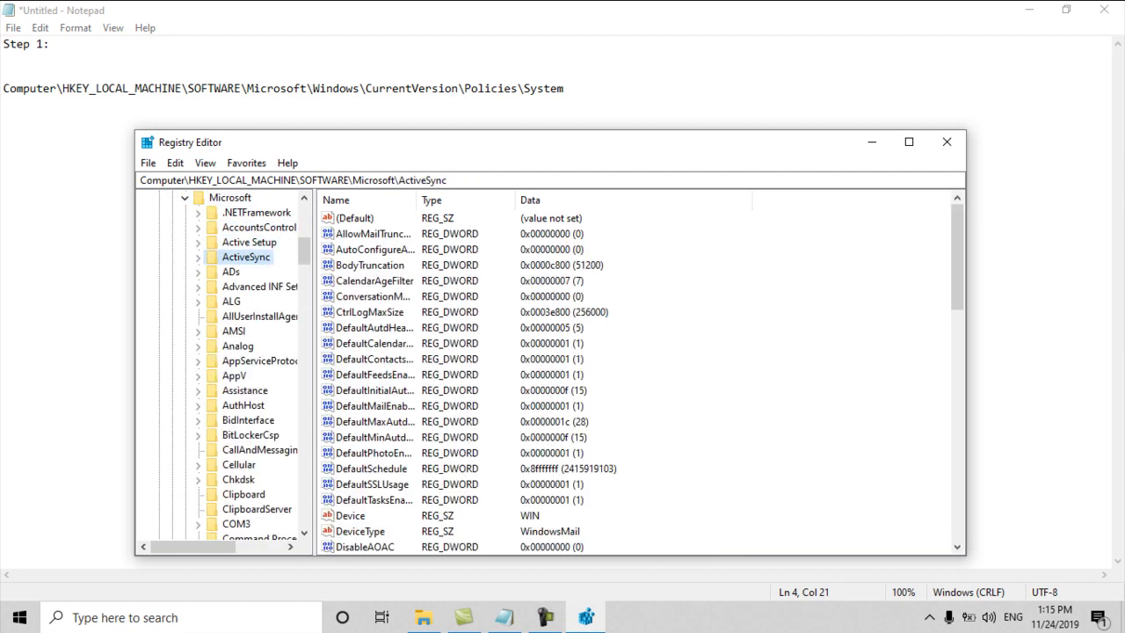
key("Down")
key("Down")
key("Down")
key("Down")
key("Down")
key("Down")
key("Down")
key("Down")
key("Down")
key("Down")
key("Down")
key("Down")
key("Down")
key("Down")
key("Down")
key("Down")
key("Down")
key("Down")
key("Down")
key("Down")
key("Down")
key("Down")
key("Down")
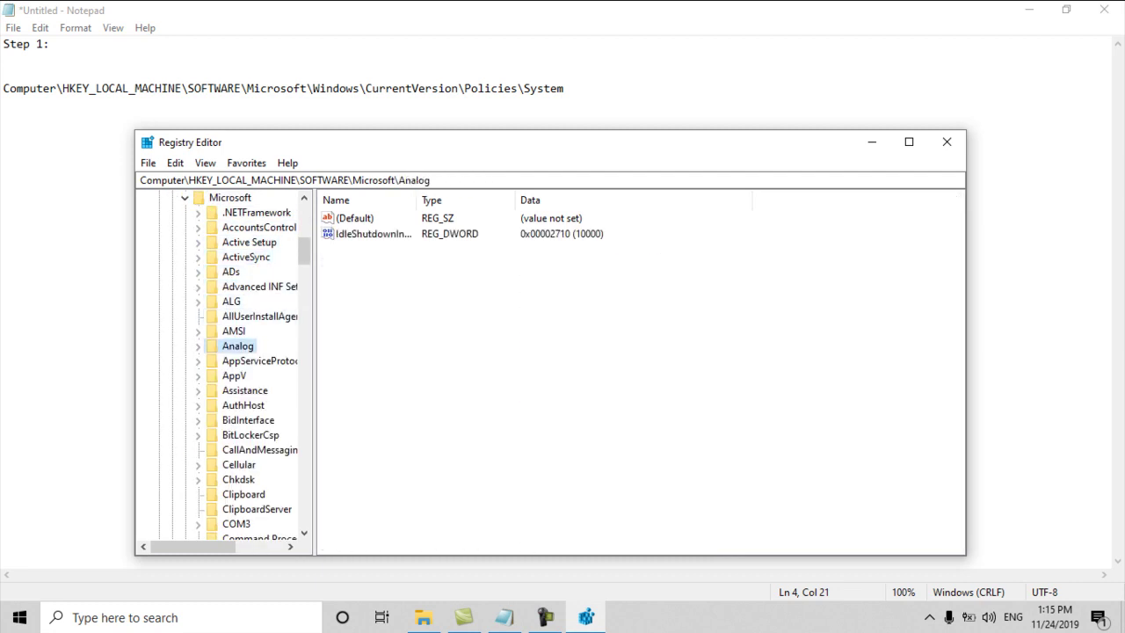
key("Down")
key("Down")
key("Down")
key("Down")
key("Down")
key("Down")
key("Down")
key("Down")
key("Down")
key("Down")
key("Down")
key("Down")
key("Down")
key("Down")
key("Down")
key("Down")
key("Down")
key("Down")
key("Down")
key("Down")
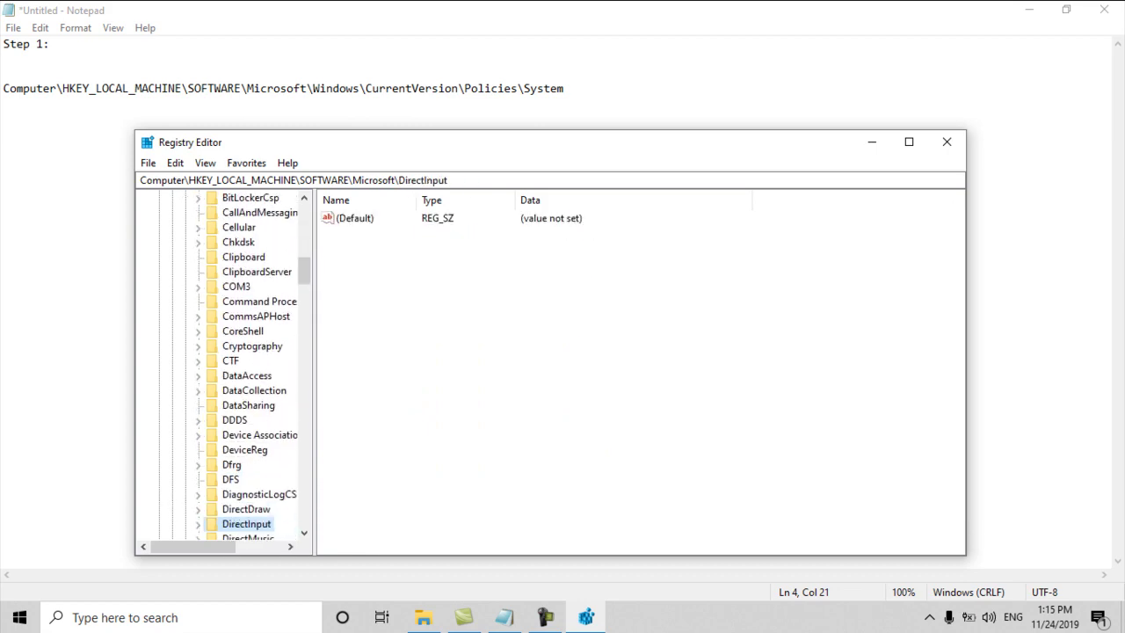
key("w")
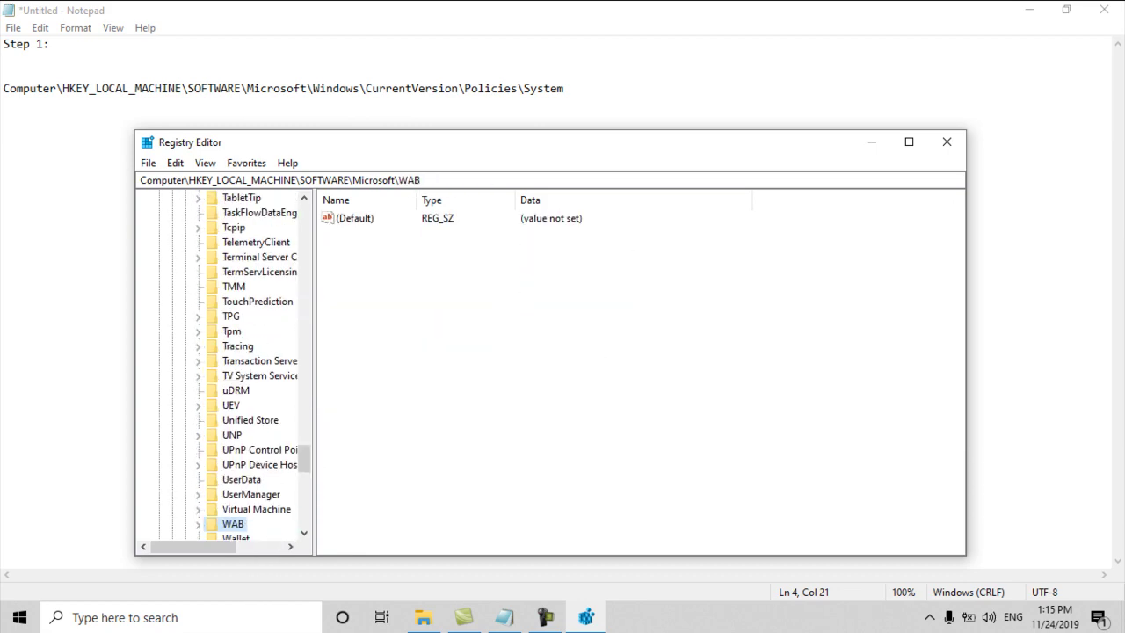
key("Down")
key("Down")
key("Down")
key("Down")
key("Down")
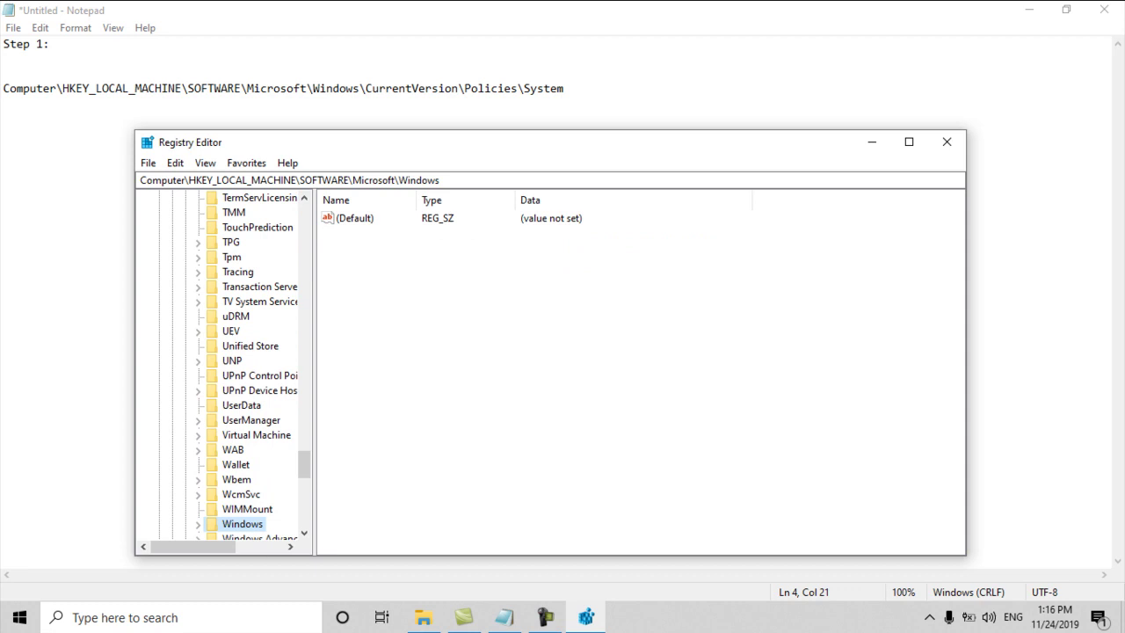
key("Right")
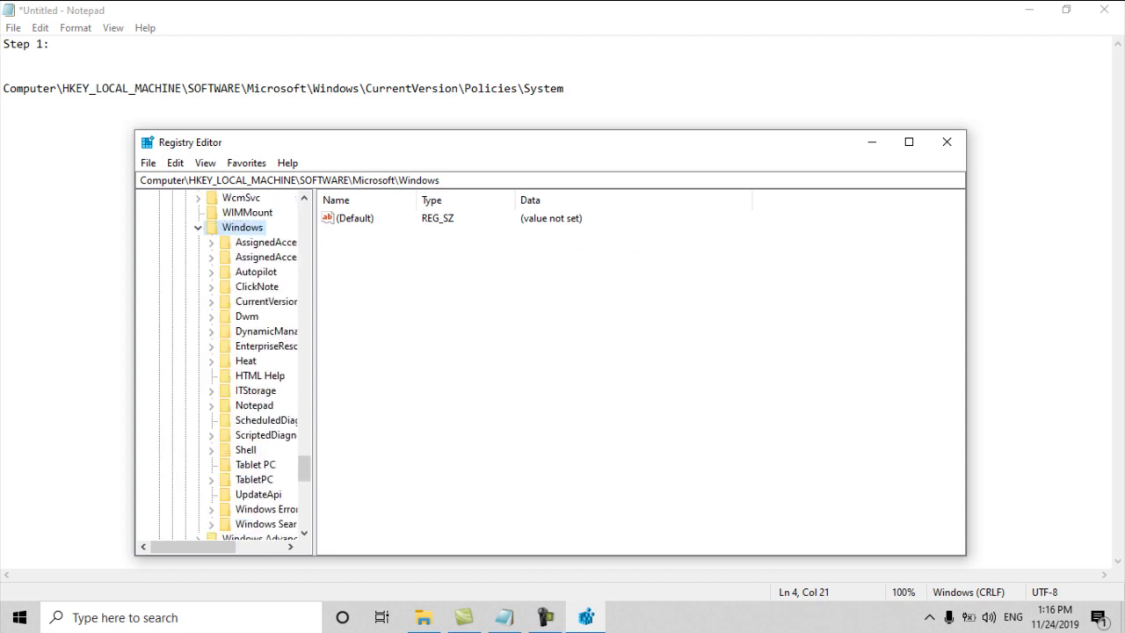
Step: Select and expand the CurrentVersion key under Windows
key("Down")
key("Down")
key("Down")
key("Down")
key("Down")
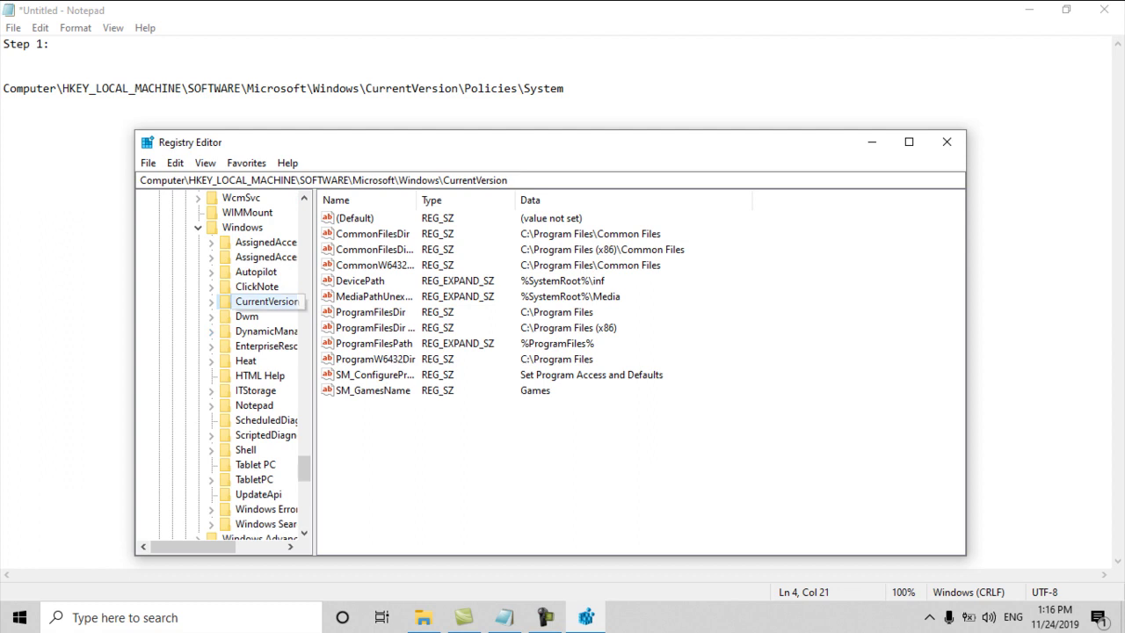
key("Right")
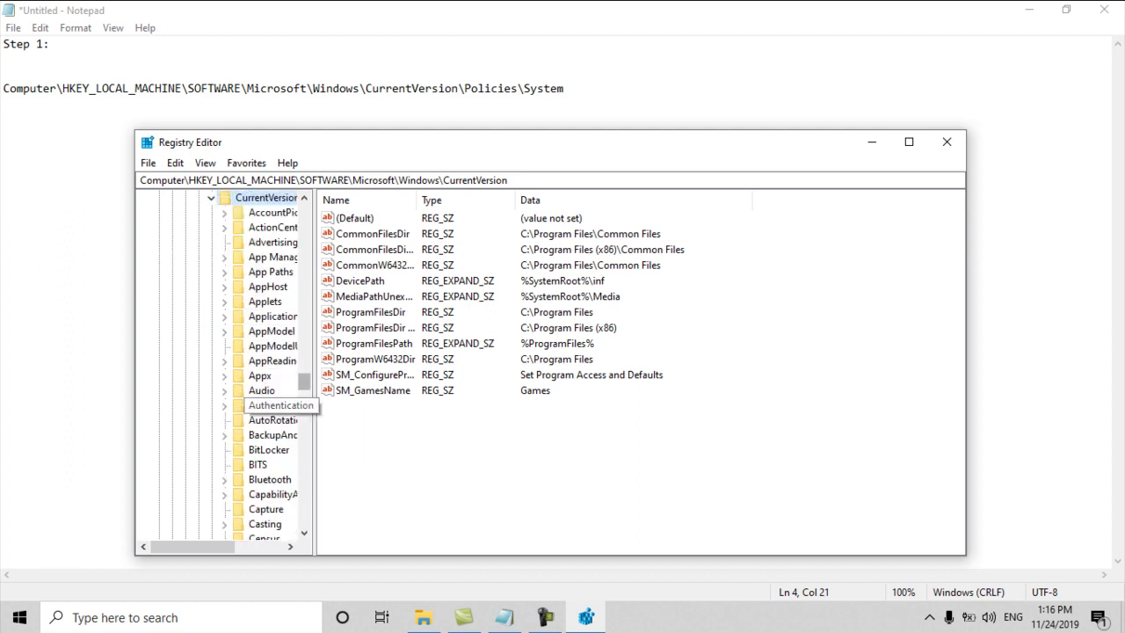
Step: Expand the Policies key under CurrentVersion, then widen the key tree and expand the System subkey
scroll(268, 400, "down", 12)
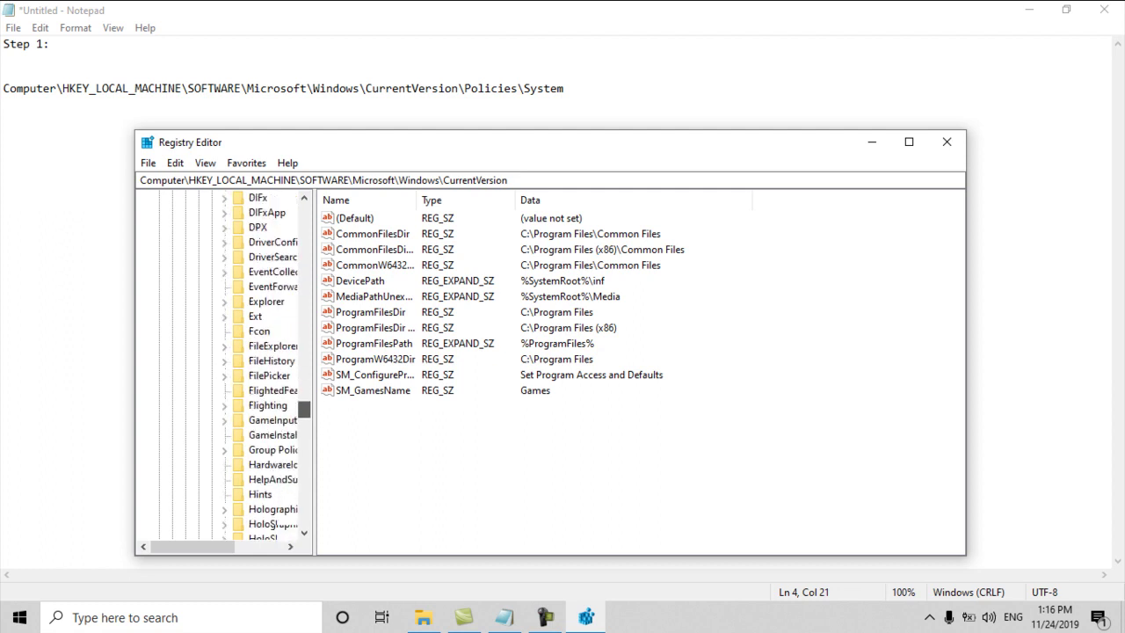
scroll(271, 524, "down", 12)
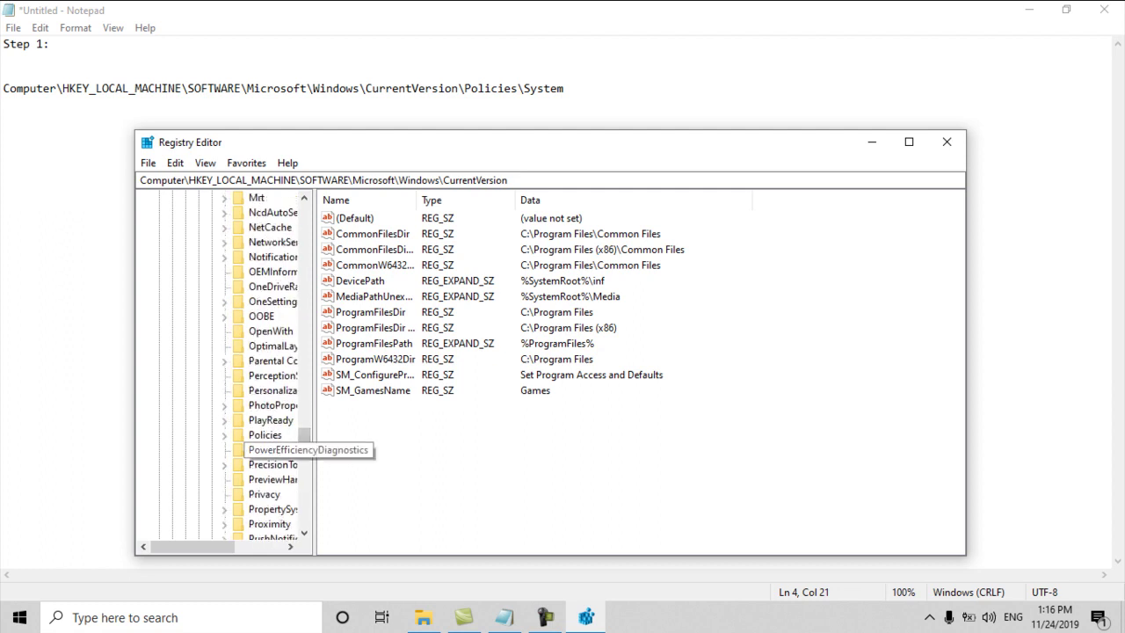
left_click(265, 435)
double_click(264, 434)
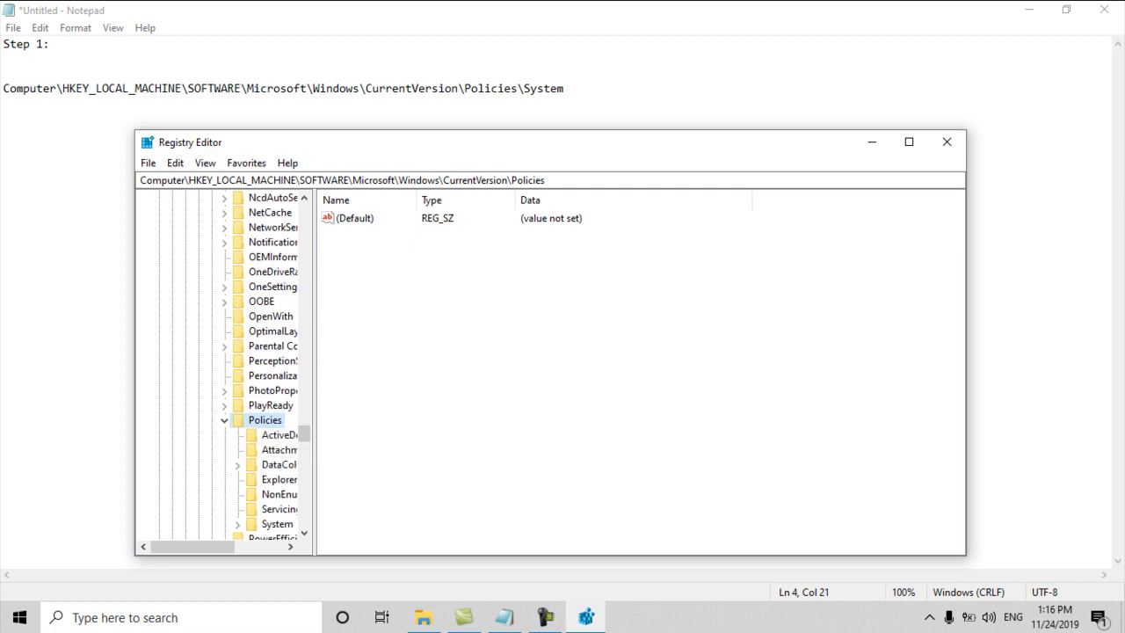
left_click_drag(314, 369, 446, 369)
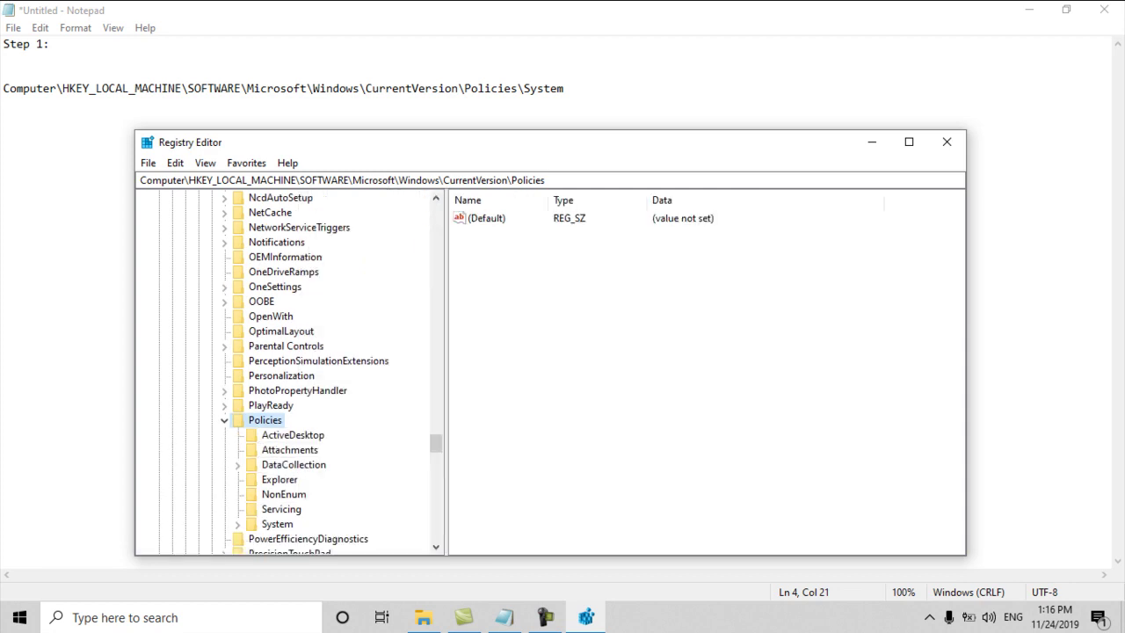
double_click(277, 523)
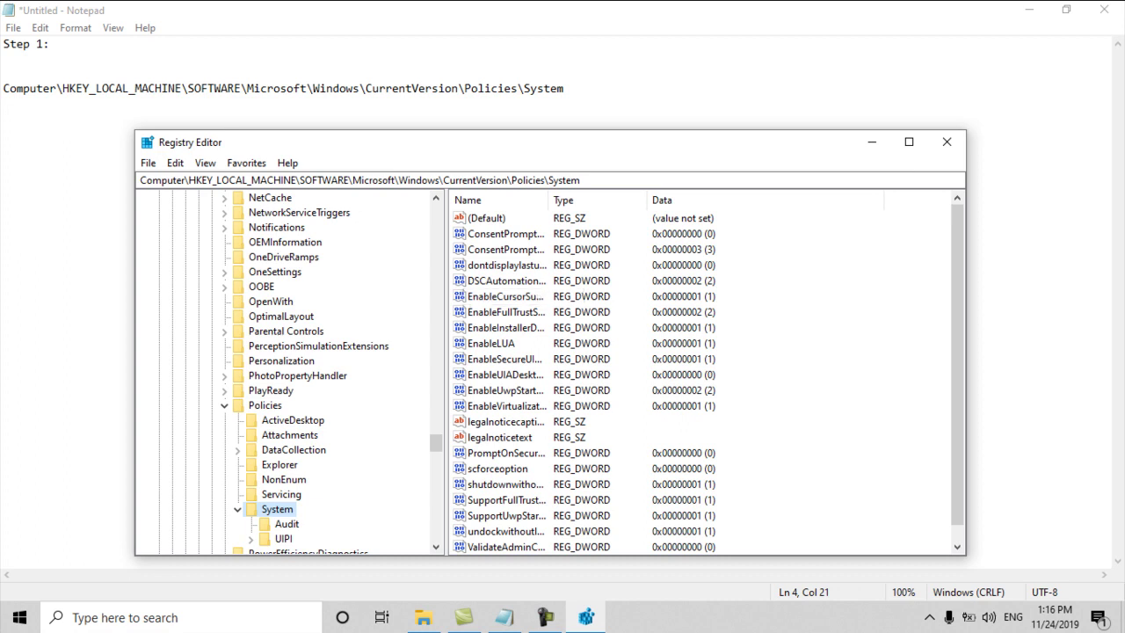
Step: Select the EnableLUA value in Registry Editor and append \EnableLUA to the registry path noted in Notepad
left_click(492, 344)
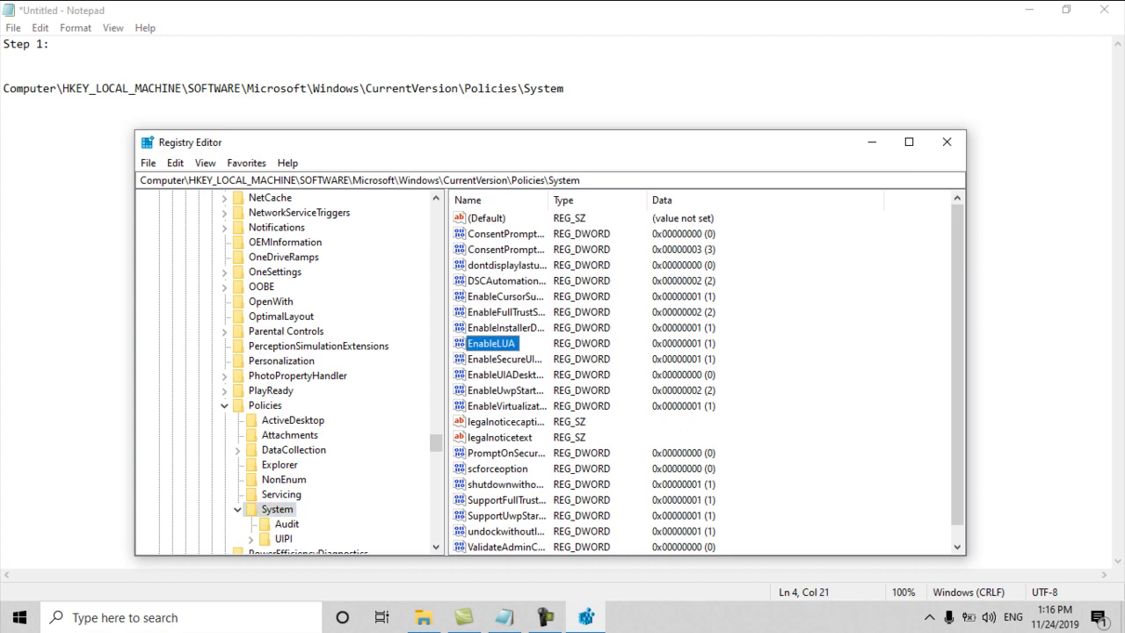
left_click(566, 89)
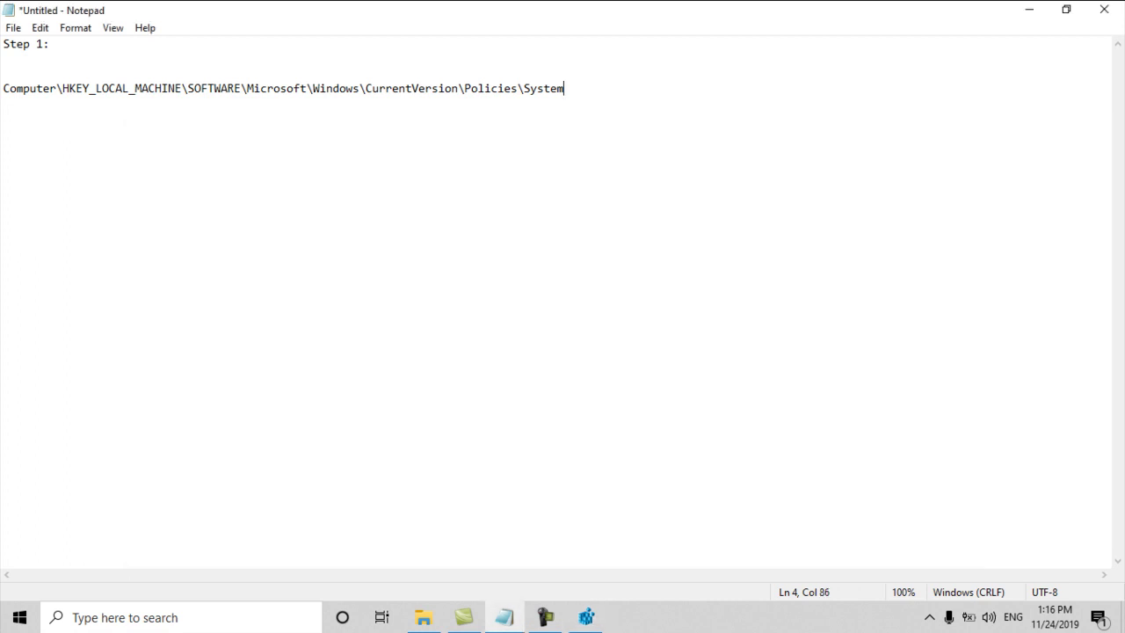
type("\\EnableLUA")
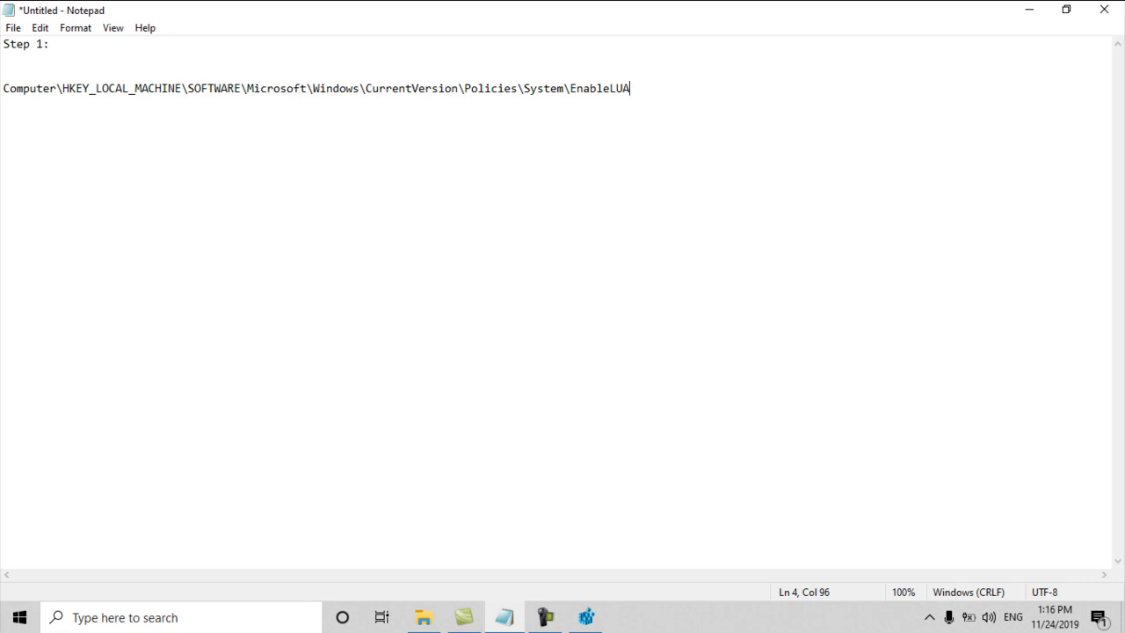
Step: Add the line "Change the value of enablelua form 1 to 0" below the registry path, separated by blank lines
key("Return")
key("Return")
key("Return")
type("Chang ethe")
key("BackSpace")
key("BackSpace")
key("BackSpace")
key("BackSpace")
key("BackSpace")
key("BackSpace")
type("e the ba")
key("BackSpace")
key("BackSpace")
type("val")
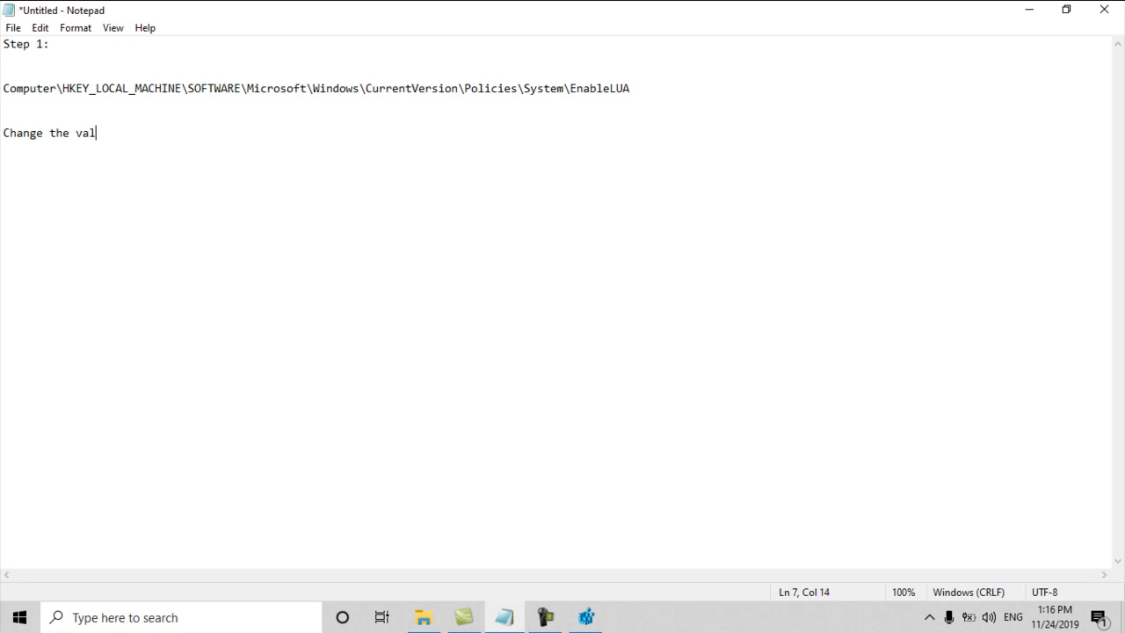
type("ue of e")
type("nable")
type("lua form 1 ")
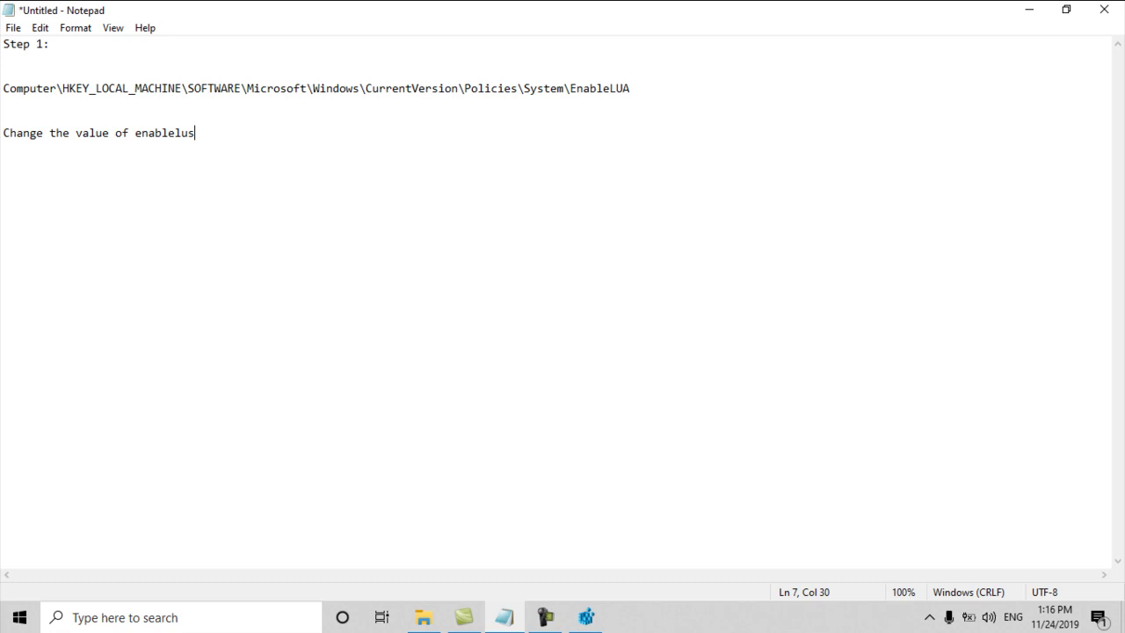
type("to 0")
Step: Switch to Registry Editor and set the value data of EnableLUA to 0
key("alt+Tab")
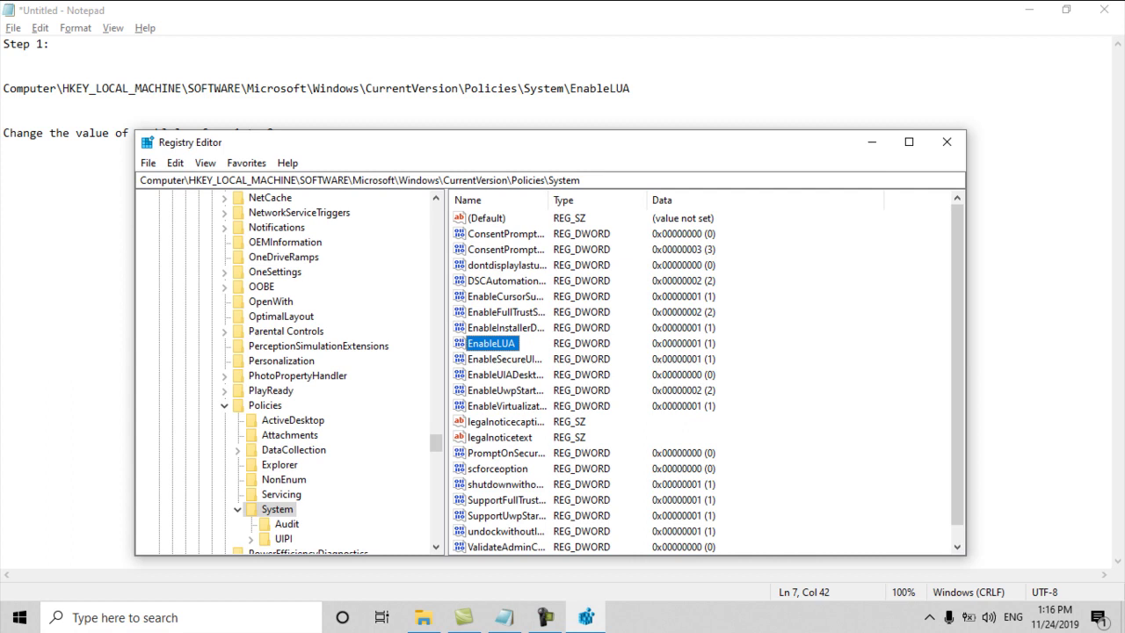
key("Return")
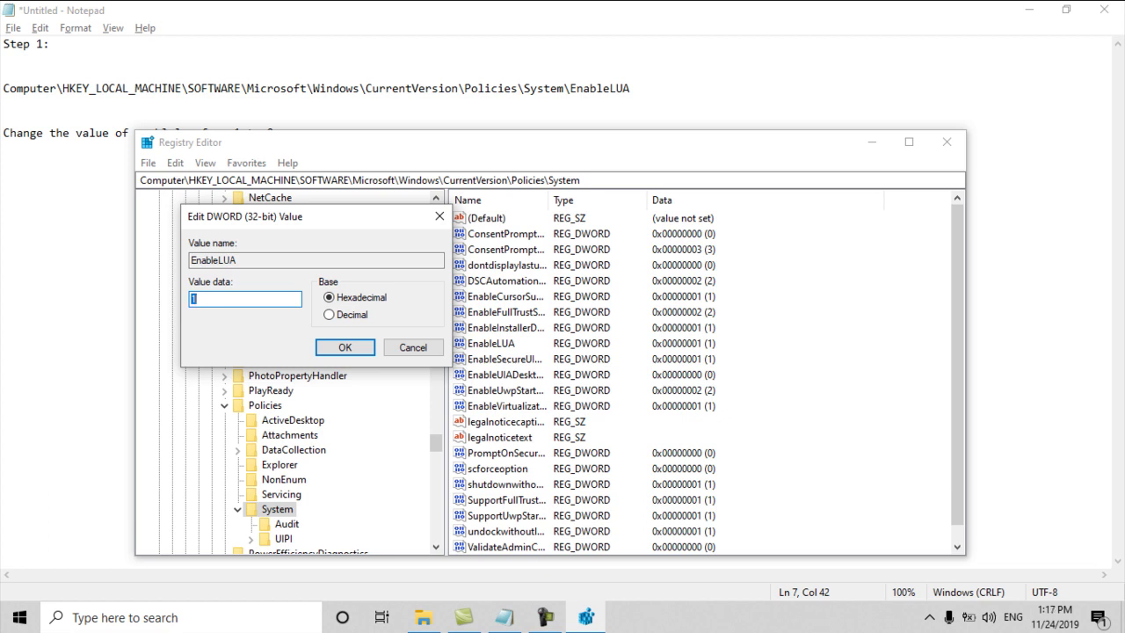
type("0")
key("Return")
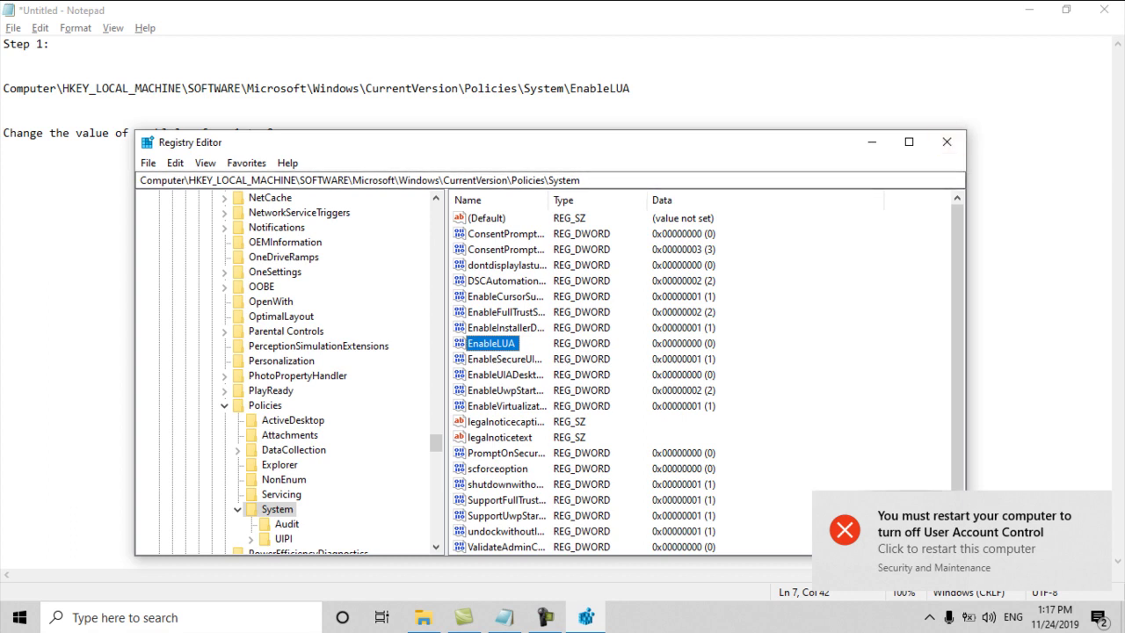
Step: Collapse the registry tree level by level from the System key up to HKEY_LOCAL_MACHINE
left_click(277, 509)
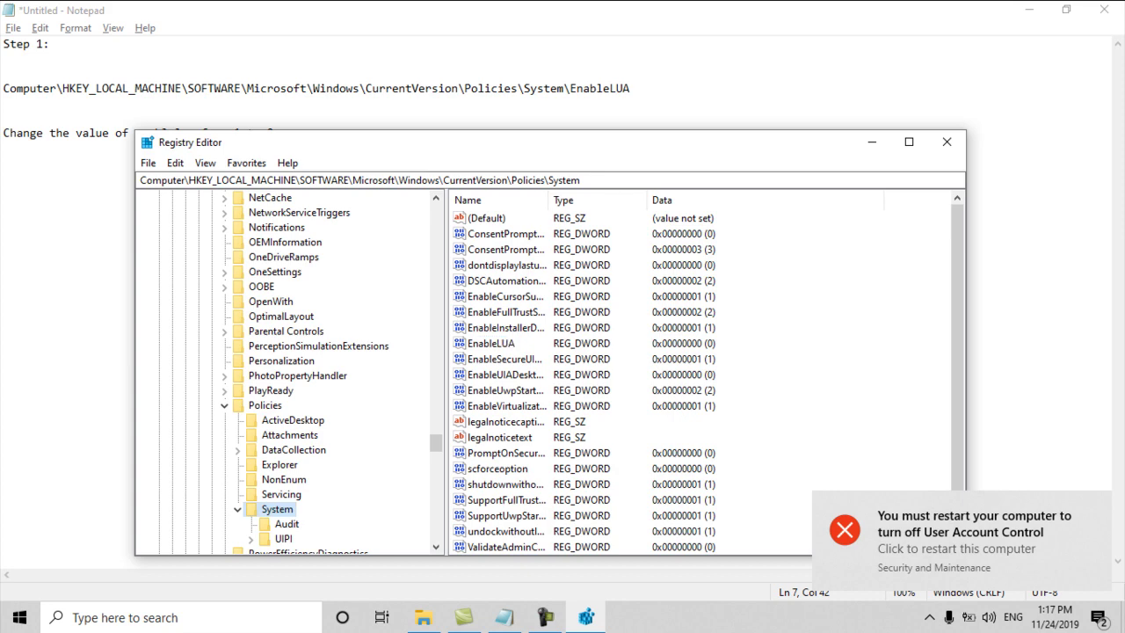
key("Left")
key("Left")
key("Left")
key("Left")
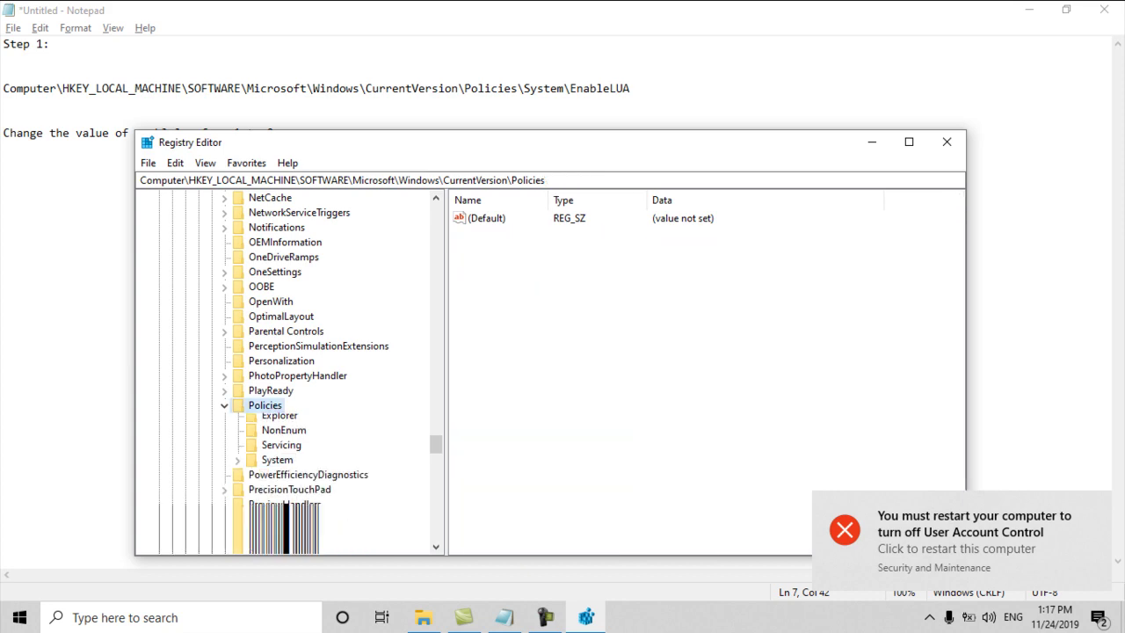
key("Left")
key("Left")
key("Left")
key("Left")
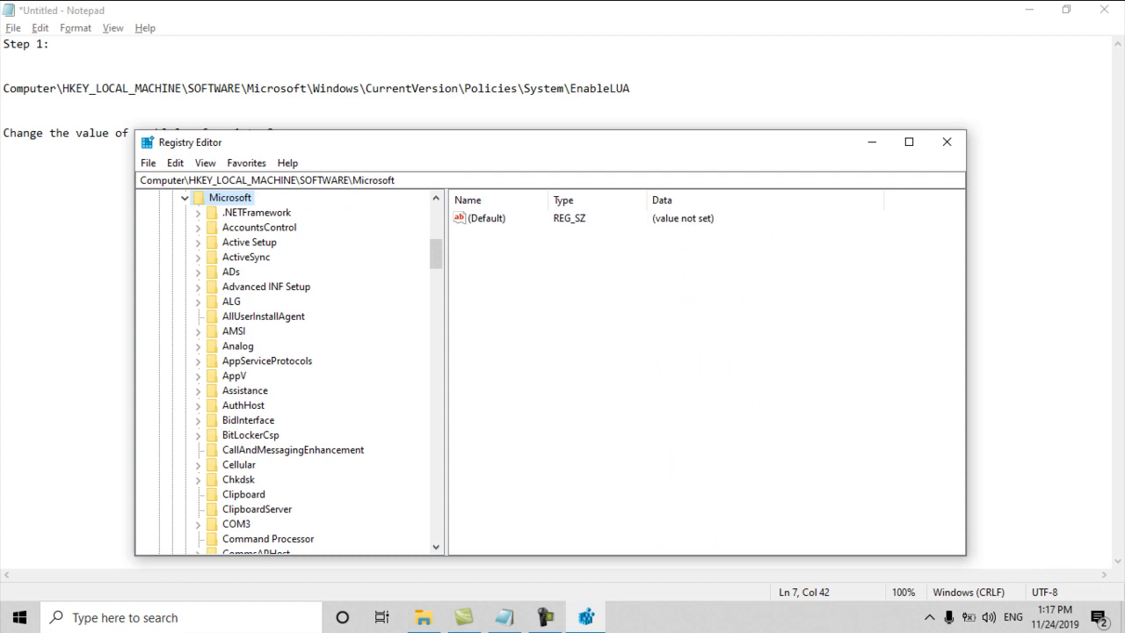
key("Left")
key("Left")
key("Left")
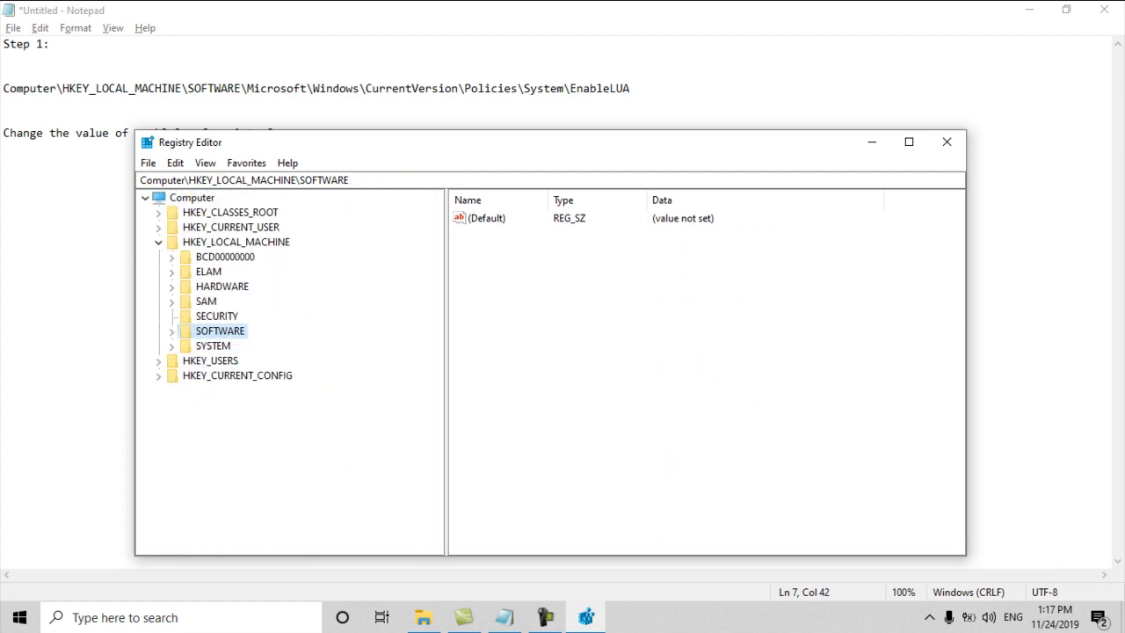
key("Left")
key("Left")
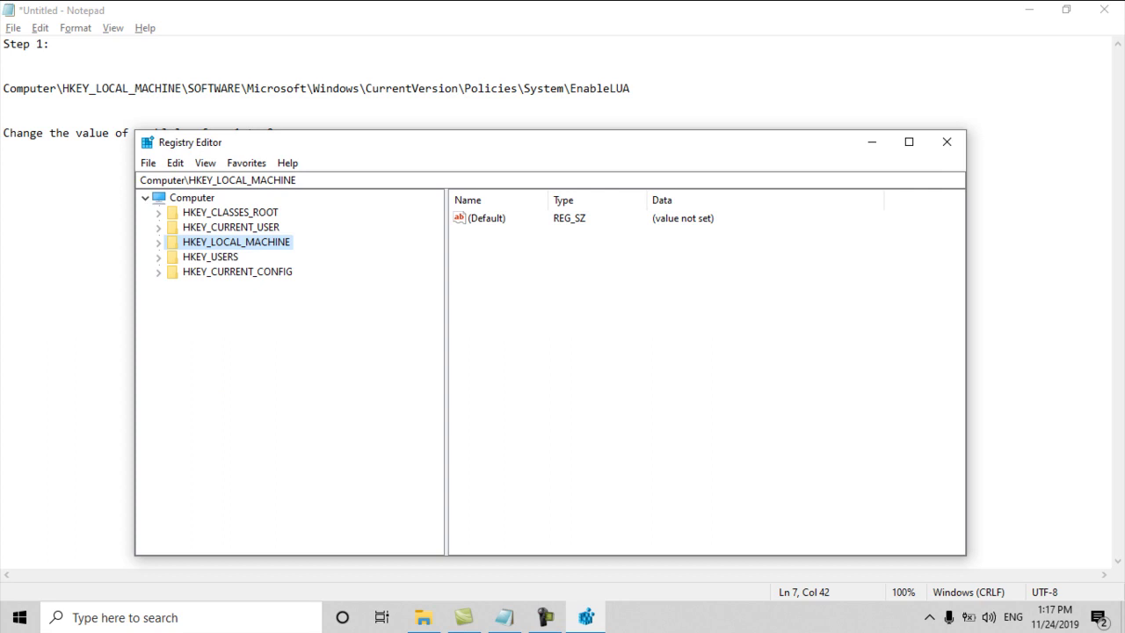
Step: Highlight the full registry path ending in EnableLUA in Notepad, and close Registry Editor
left_click_drag(3, 86, 633, 87)
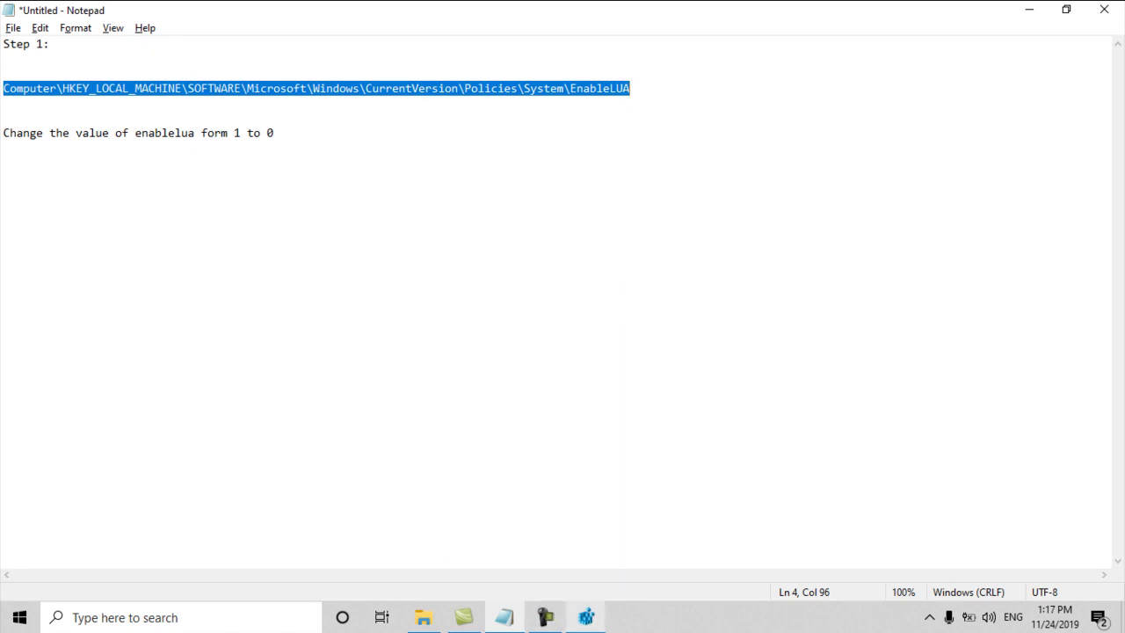
left_click(586, 616)
left_click(946, 142)
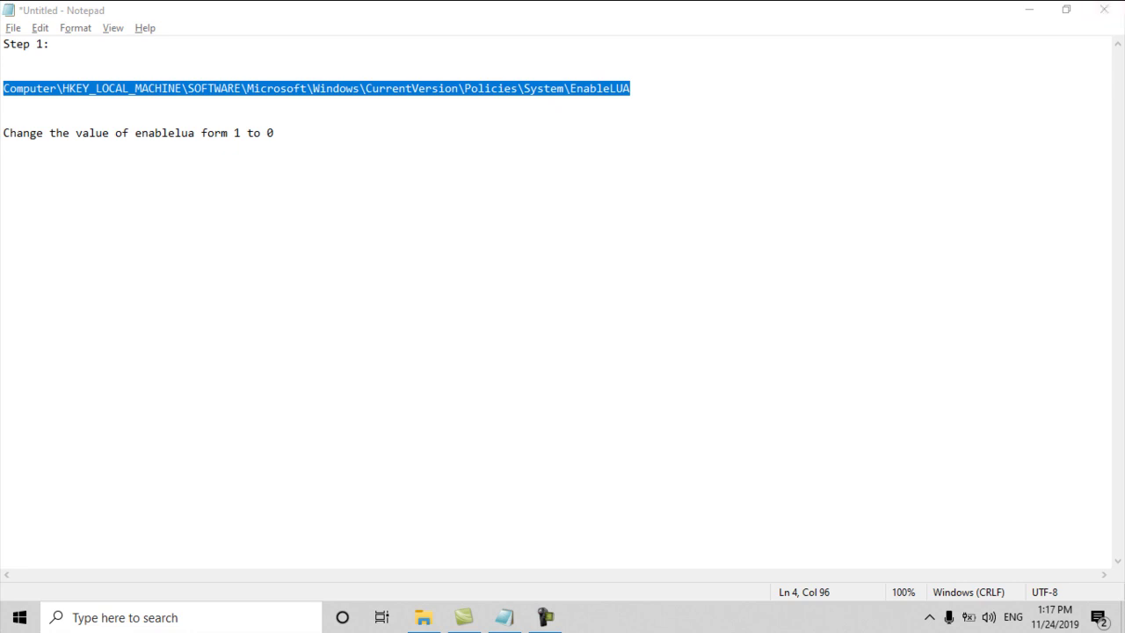
left_click(1103, 10)
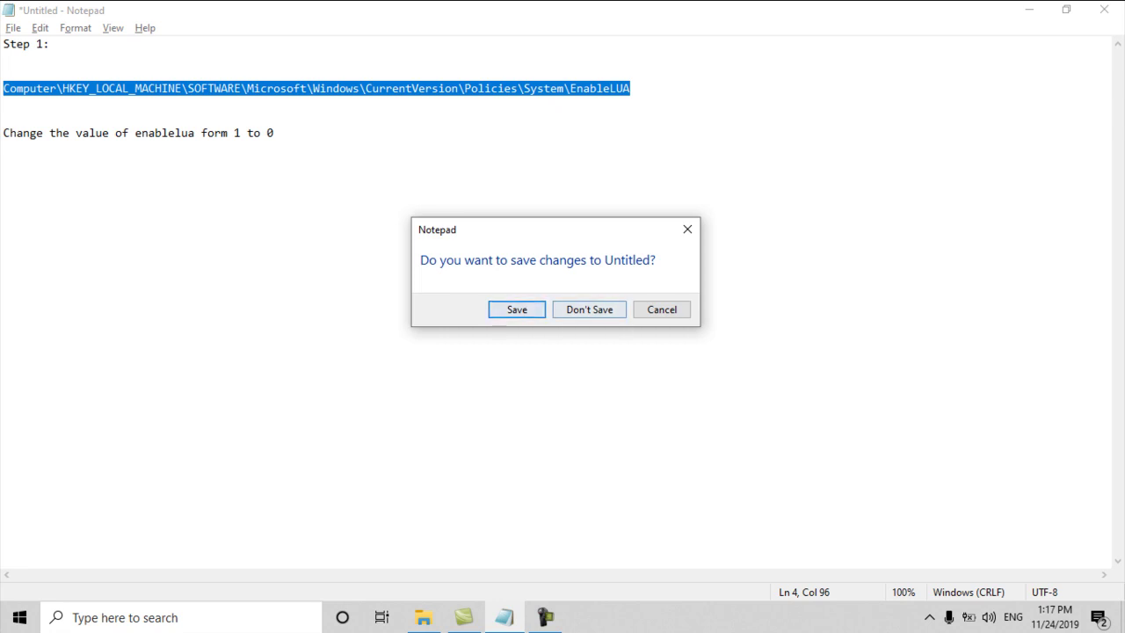
left_click(589, 310)
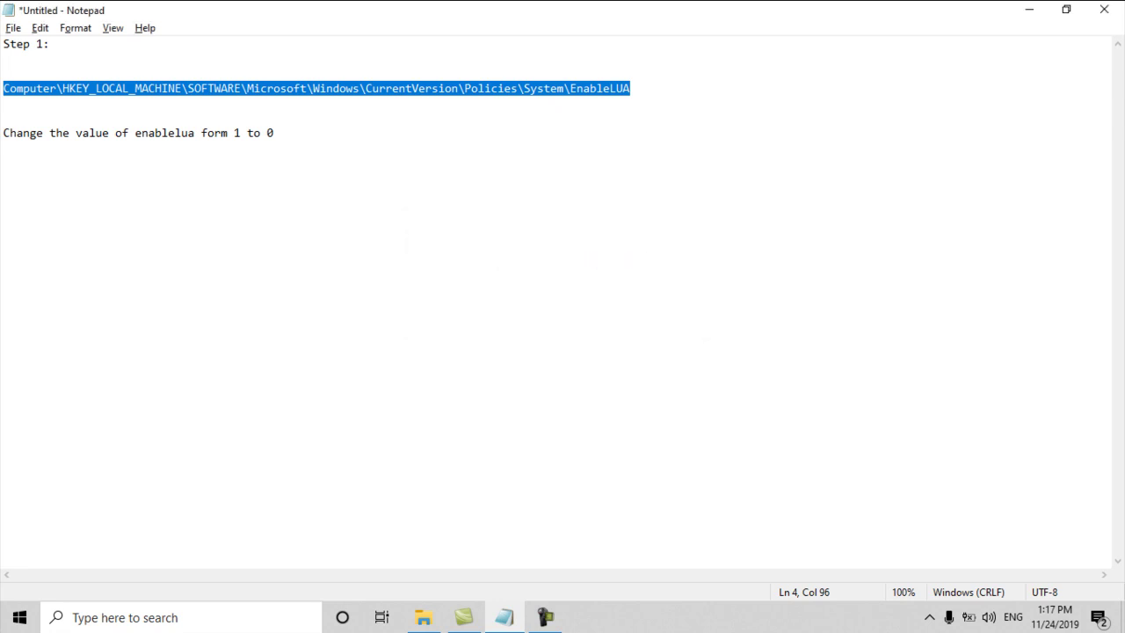
key("ctrl+s")
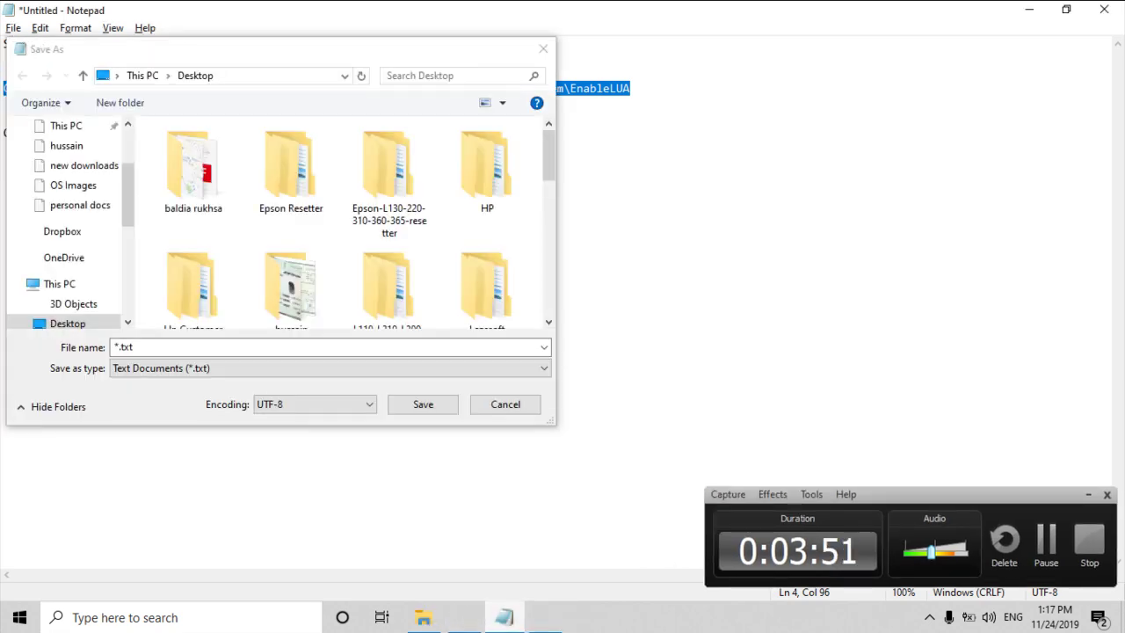
key("Escape")
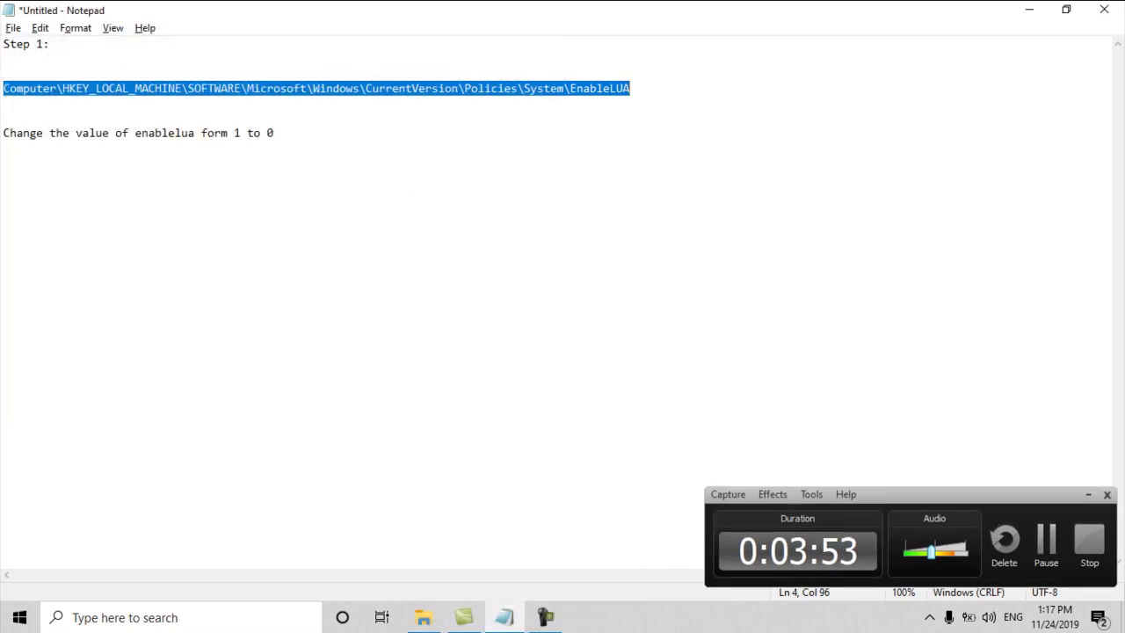
left_click(1087, 495)
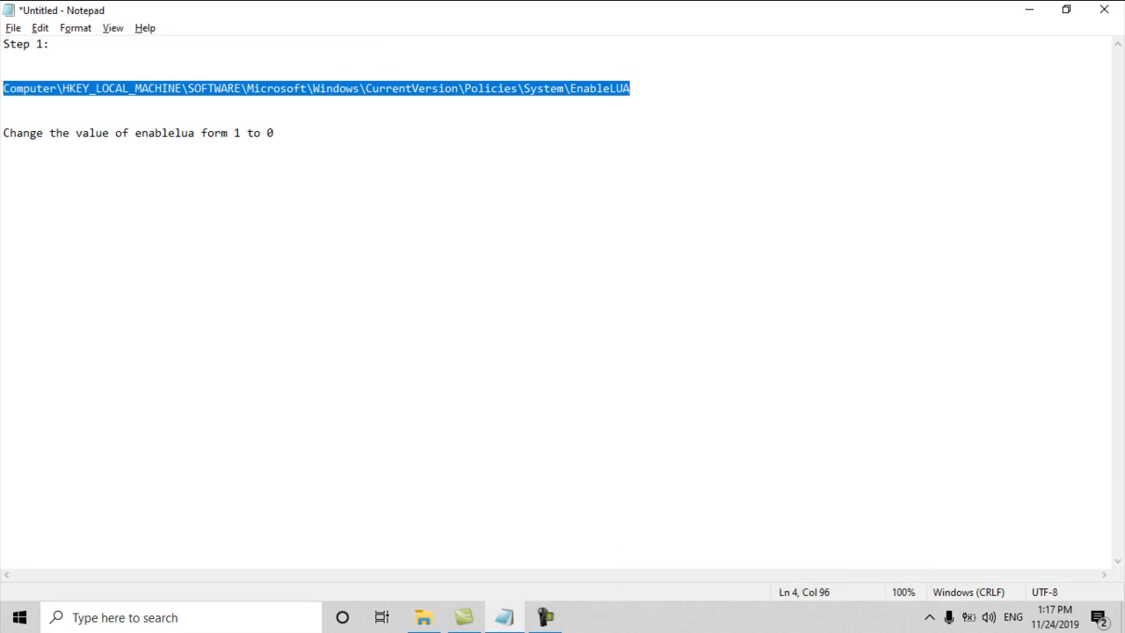
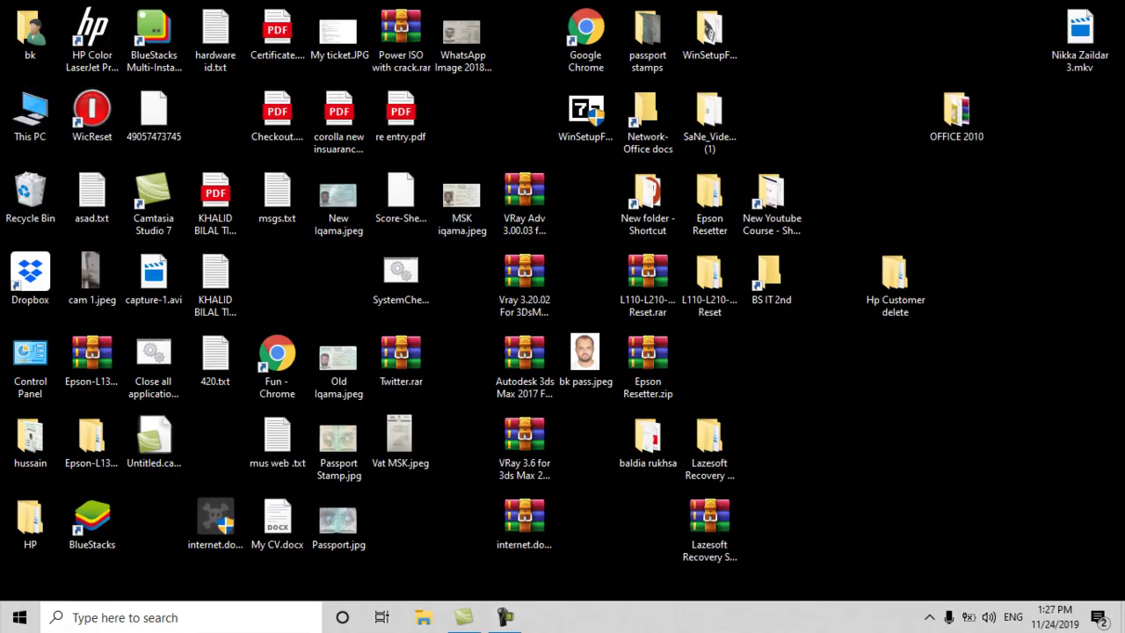
Step: Open This PC in a maximized window and launch HP Smart Install from CD Drive (F:)
double_click(30, 114)
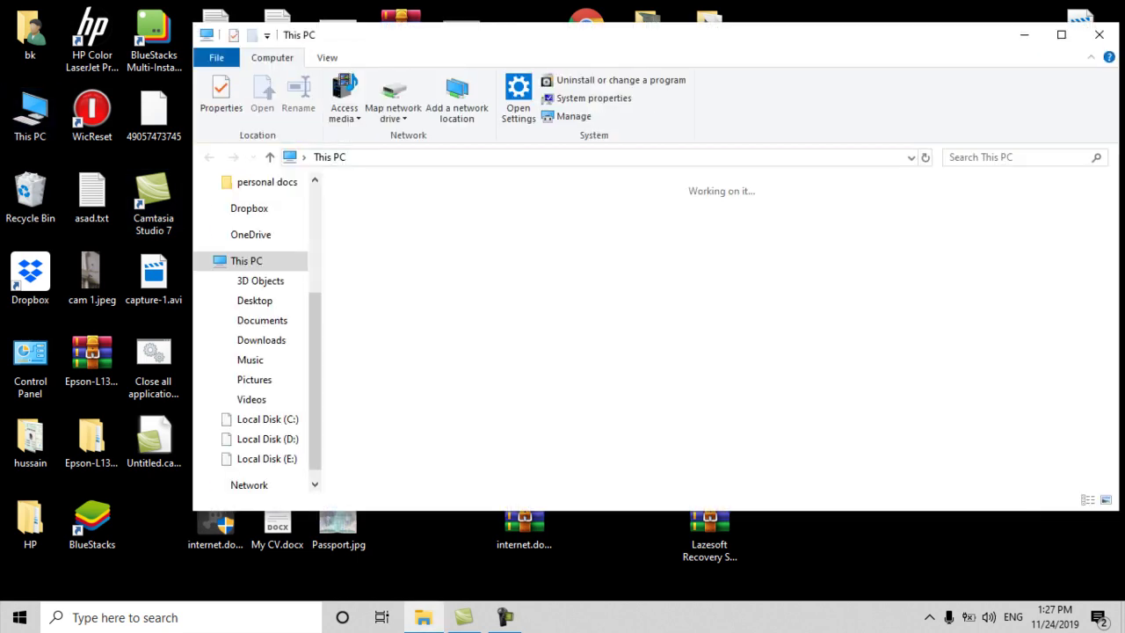
left_click(1061, 35)
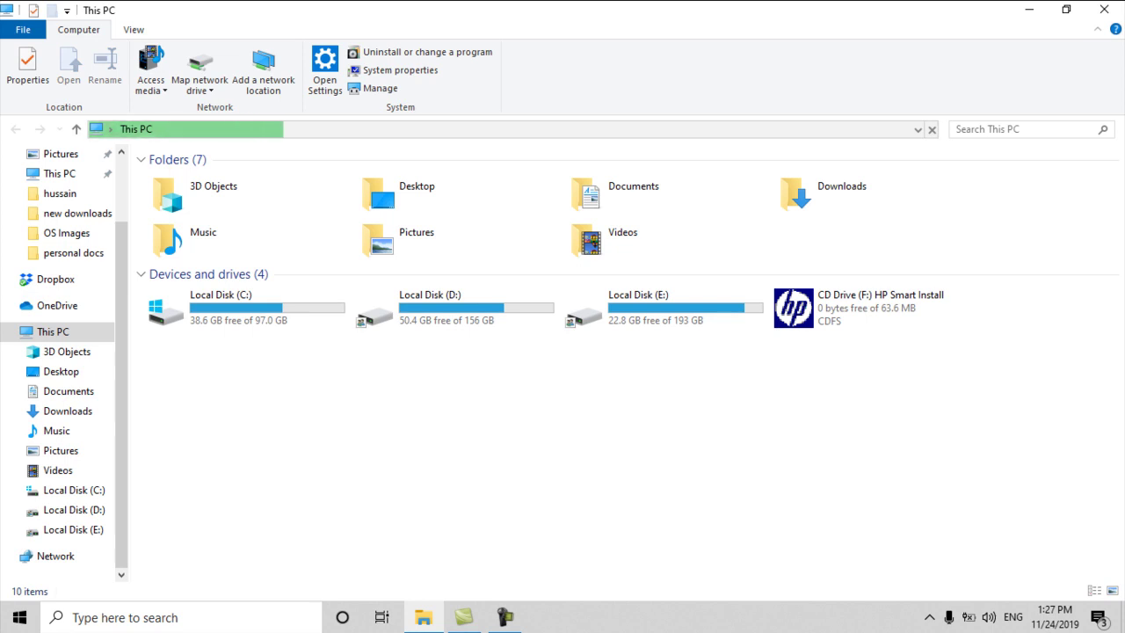
left_click(874, 308)
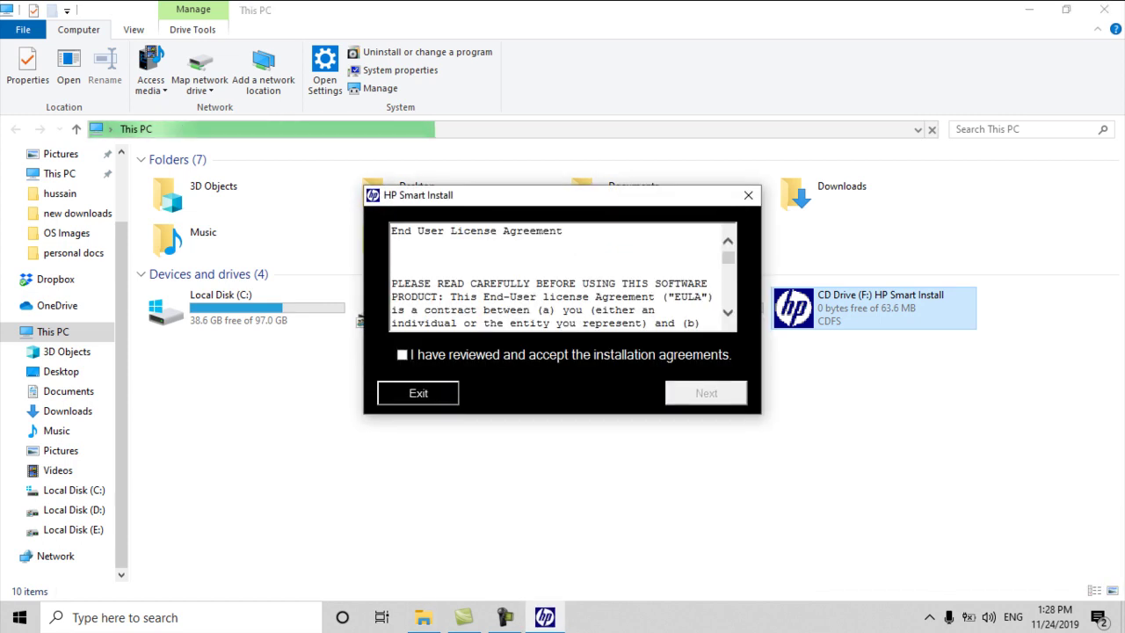
Step: Accept the installation agreements in HP Smart Install and proceed with the installation
left_click(402, 355)
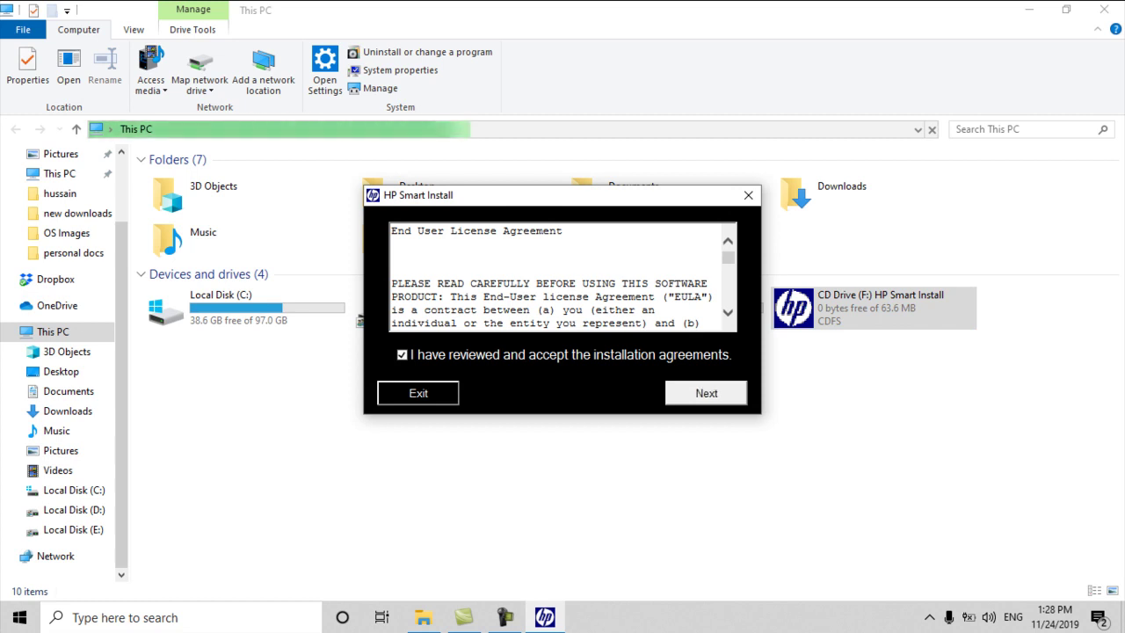
key("Return")
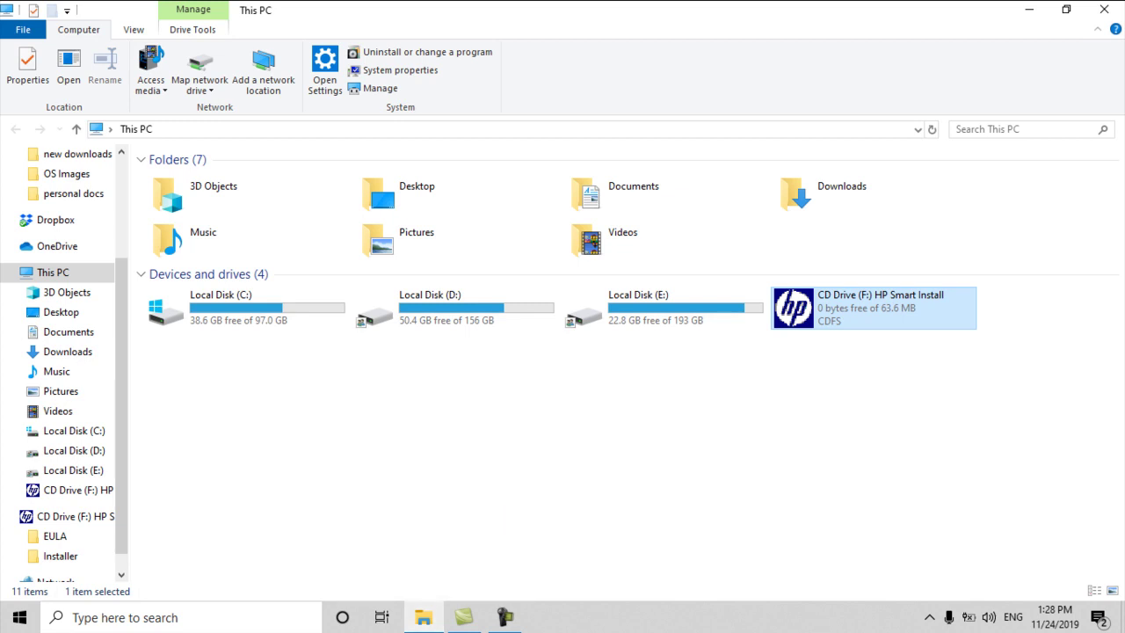
left_click(562, 439)
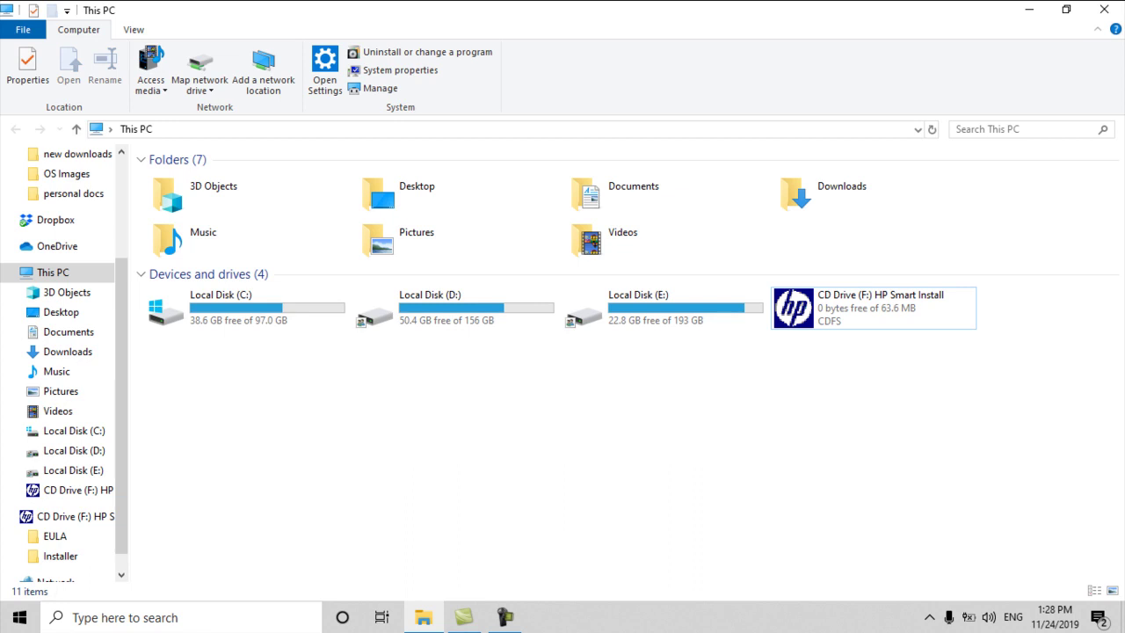
left_click_drag(449, 426, 252, 448)
left_click_drag(253, 447, 362, 437)
left_click_drag(360, 436, 632, 523)
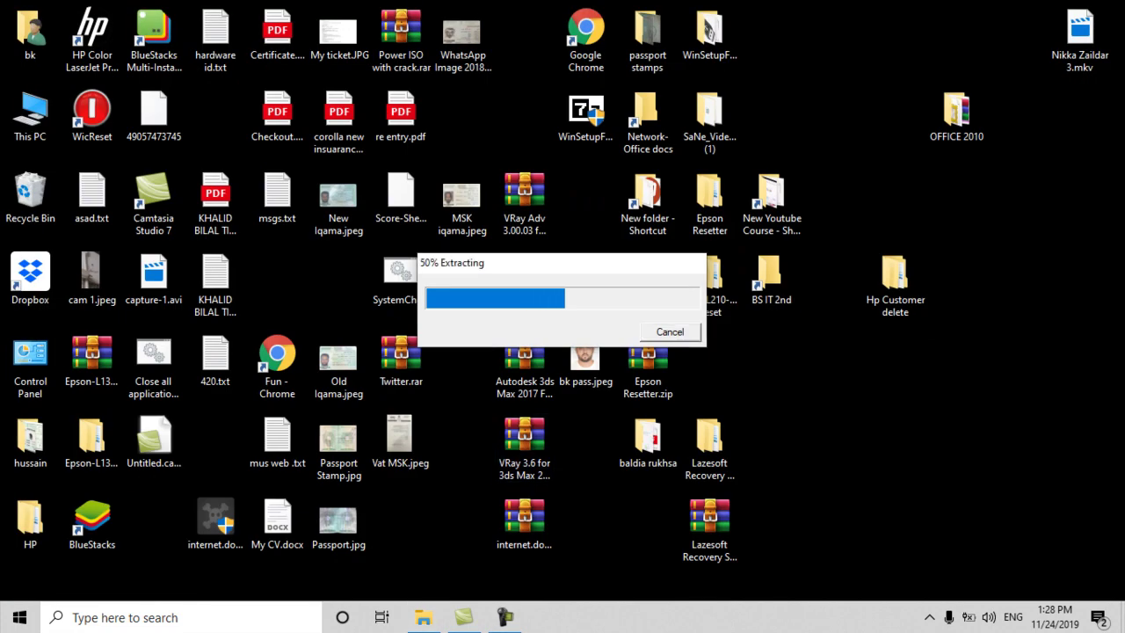
left_click_drag(562, 262, 575, 327)
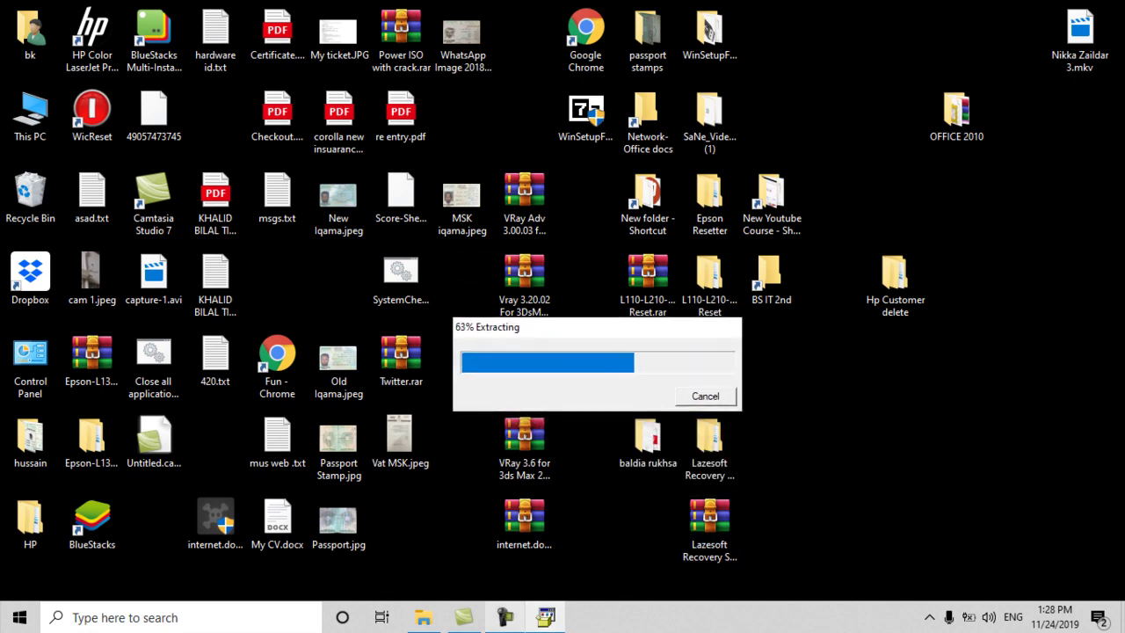
left_click(506, 617)
left_click(1046, 543)
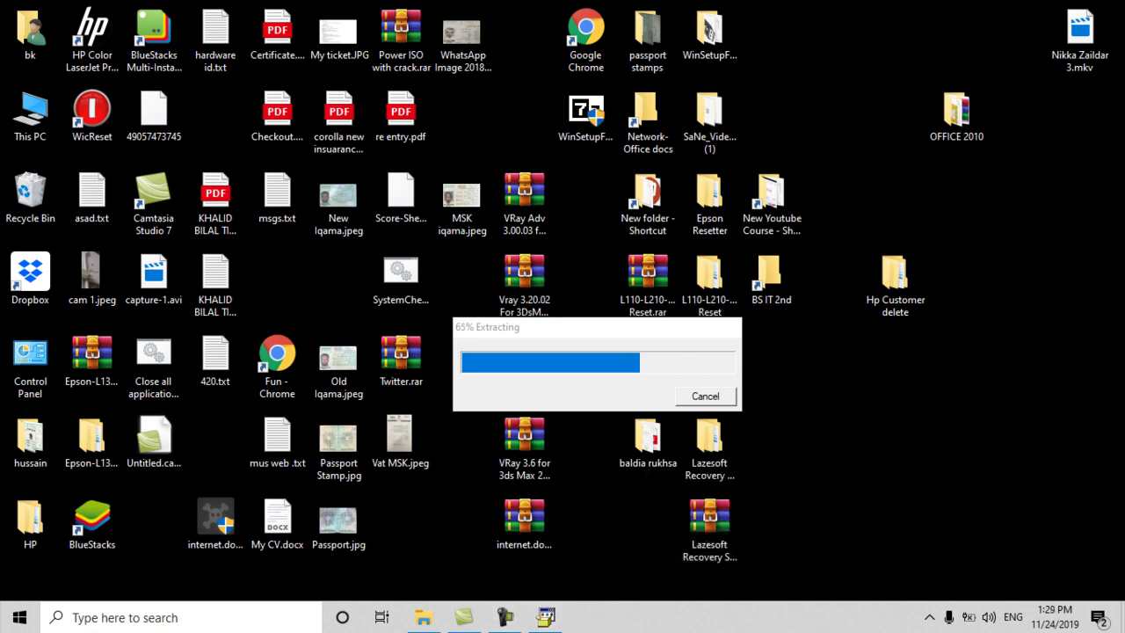
left_click_drag(598, 326, 614, 326)
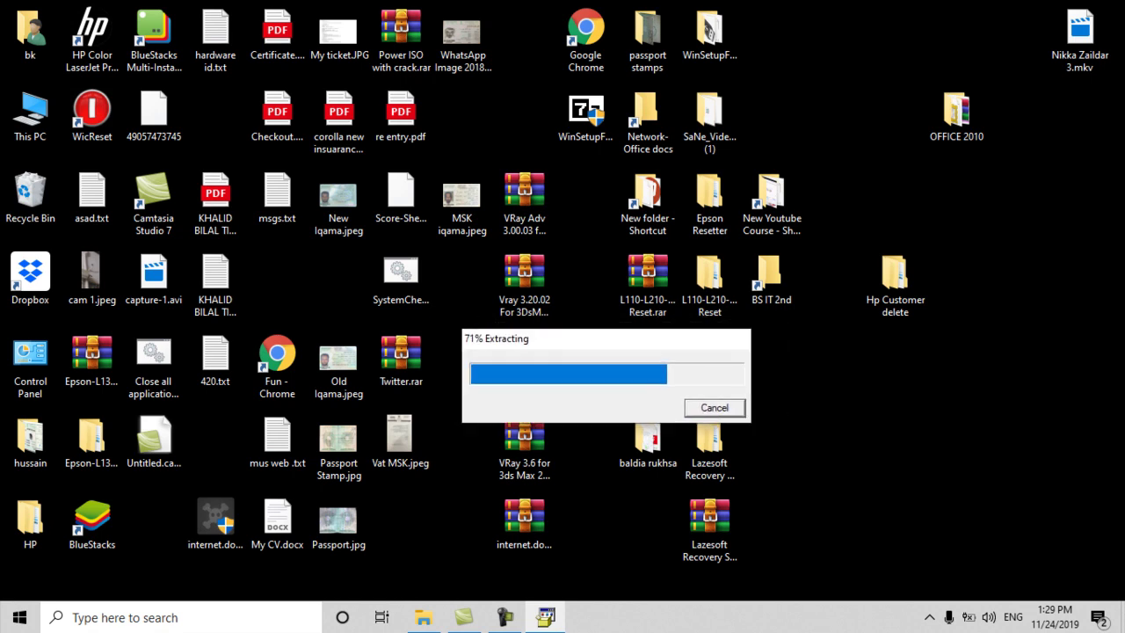